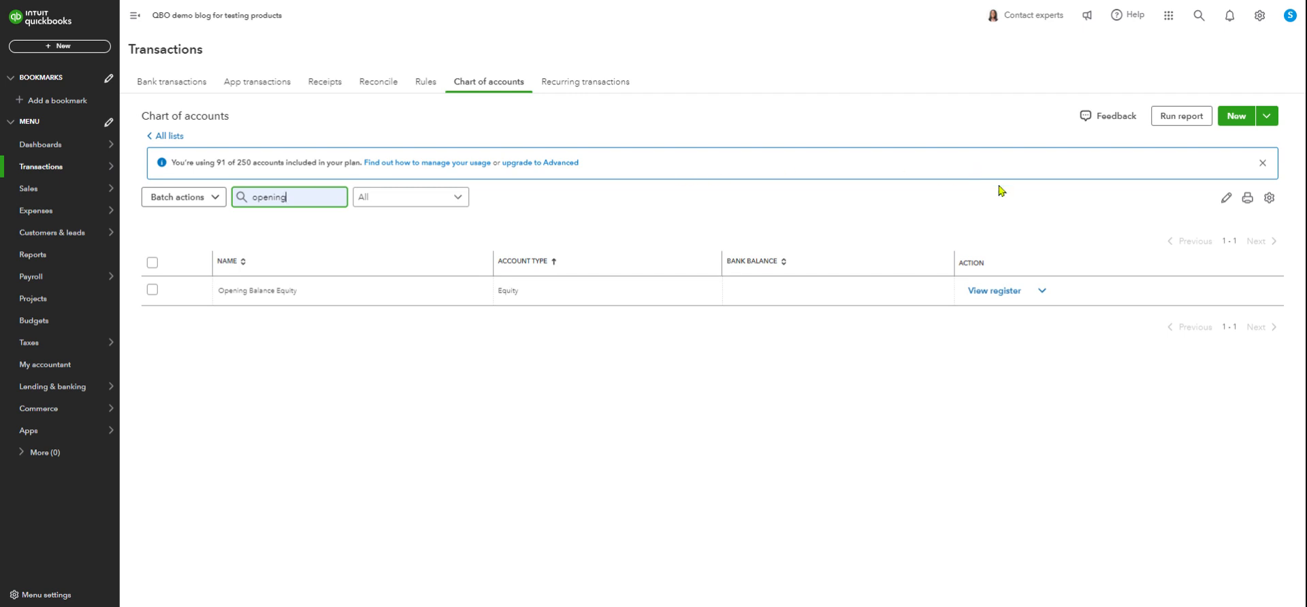
# Start a new Bank account in the chart of accounts with the detail type Checking.
pyautogui.click(1238, 120)
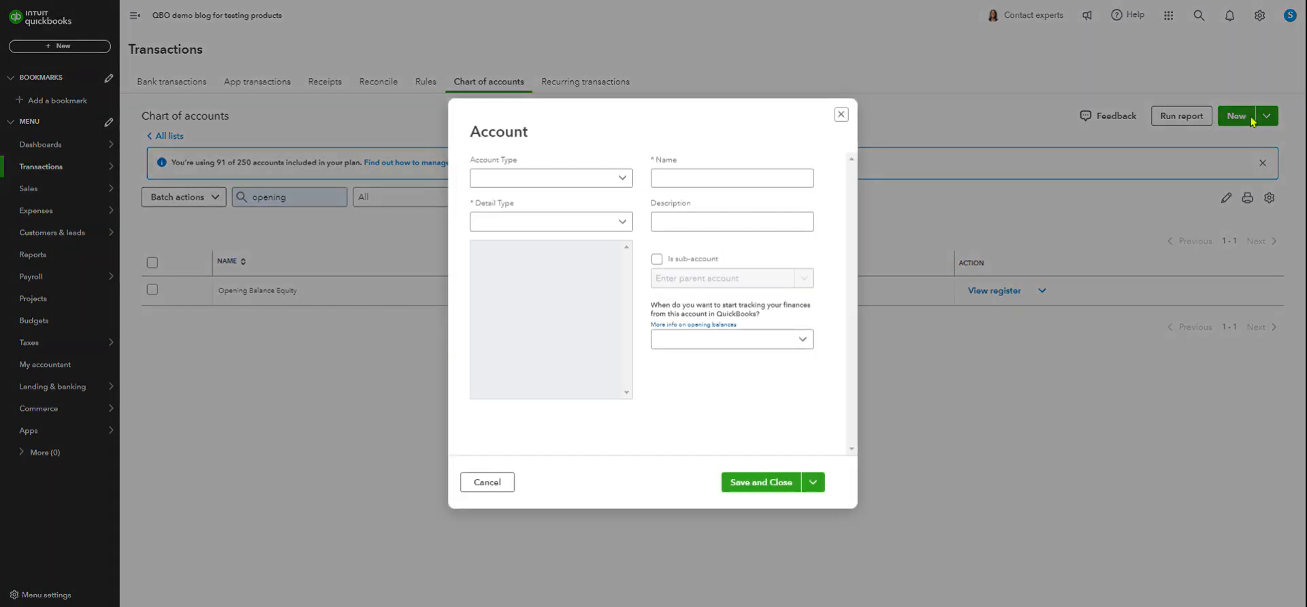
pyautogui.click(622, 221)
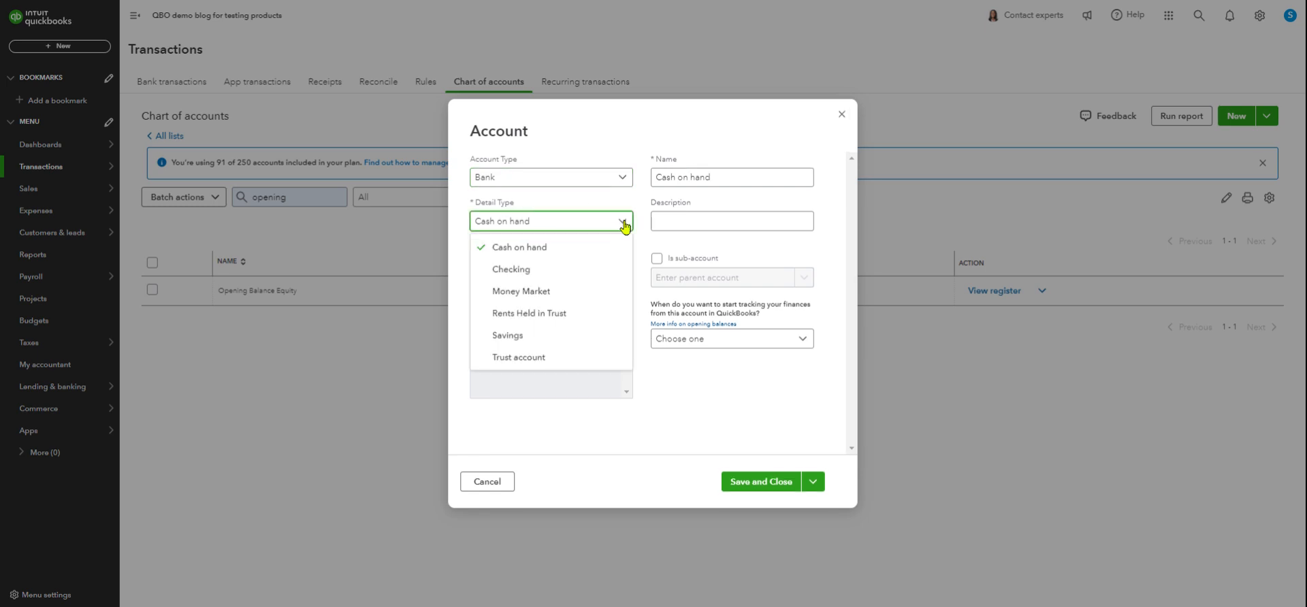
pyautogui.click(564, 270)
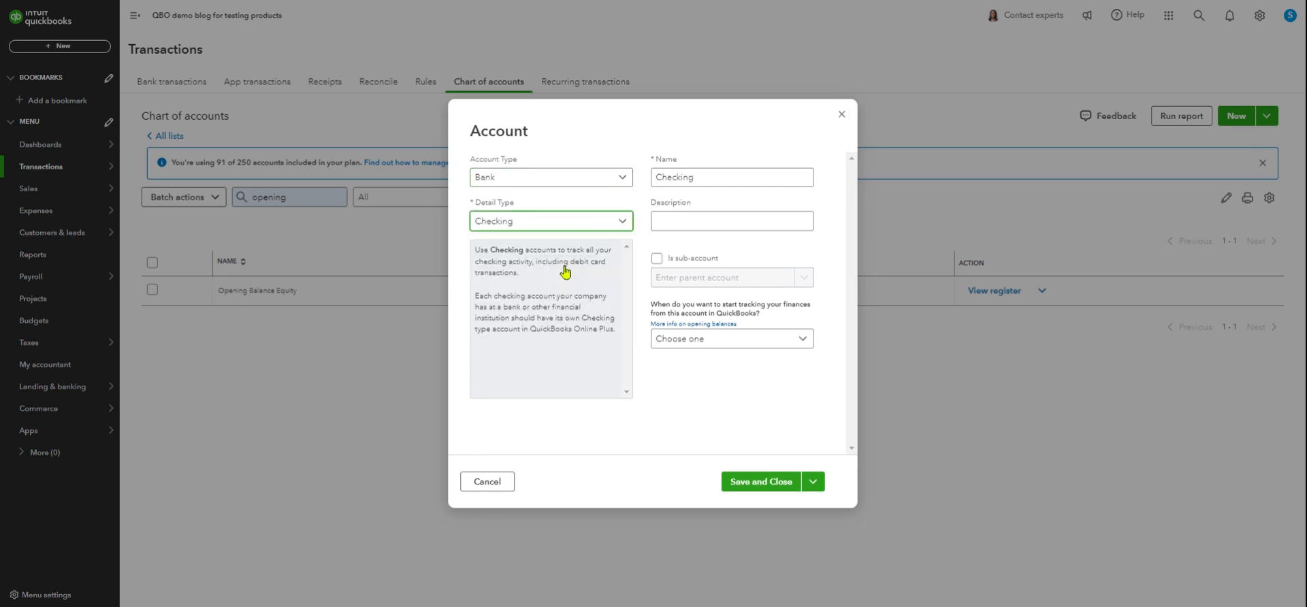
# Try Today and Beginning of this year as the new account's tracking start, and close the form without saving.
pyautogui.click(799, 344)
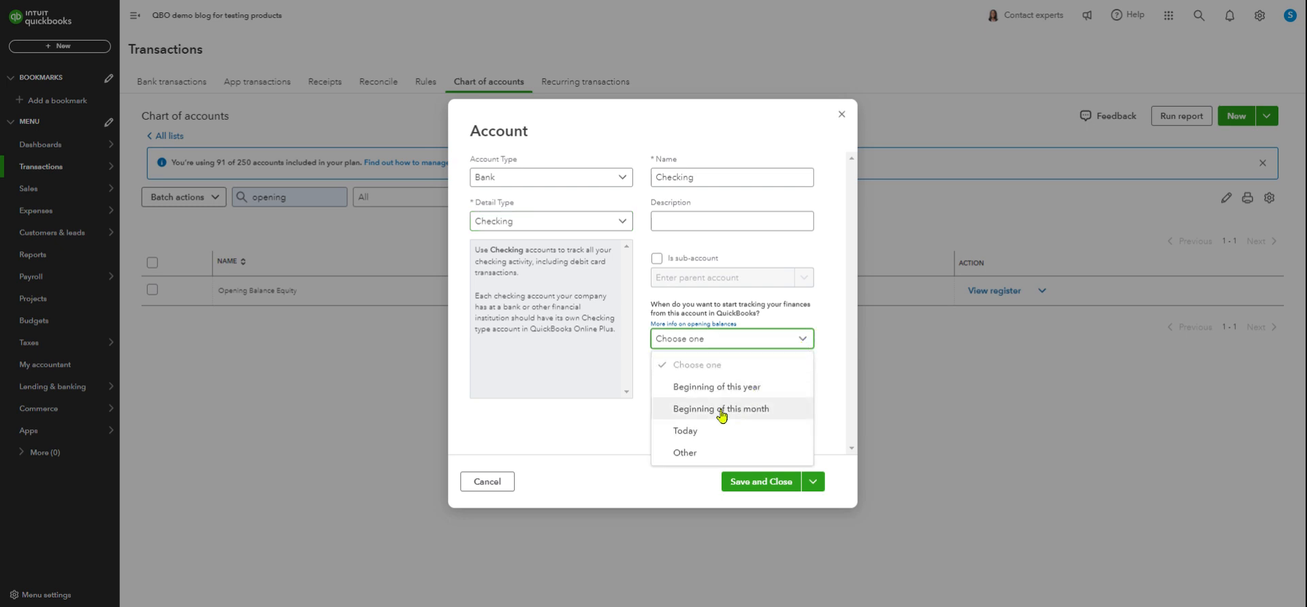
pyautogui.click(684, 433)
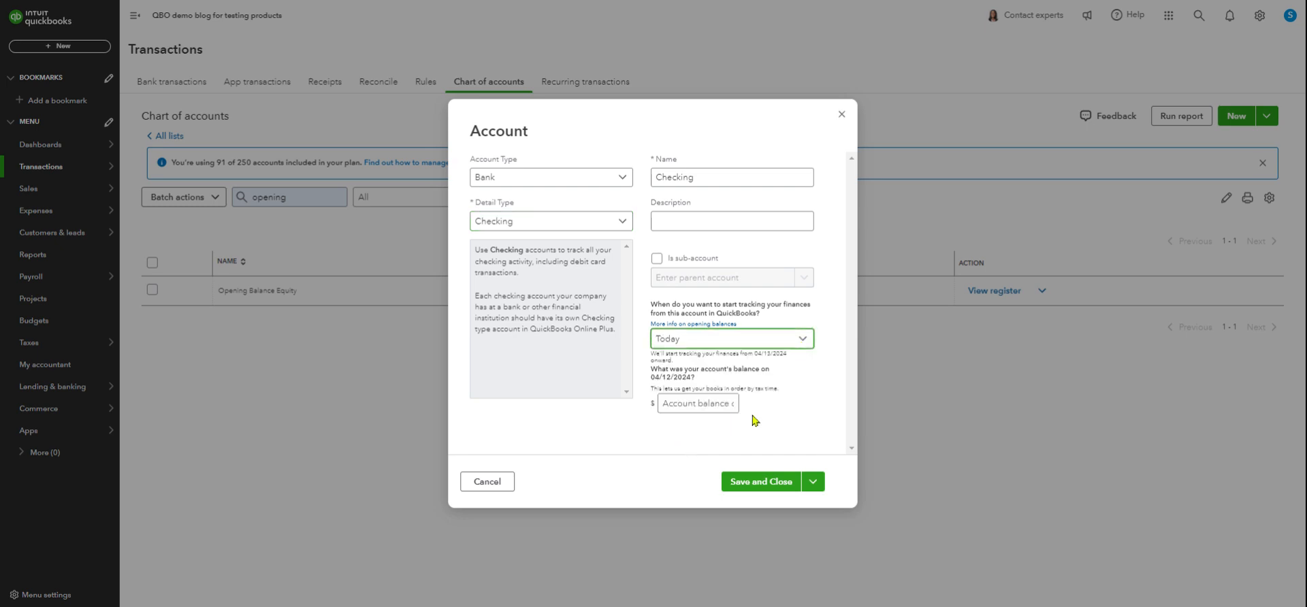
pyautogui.click(806, 342)
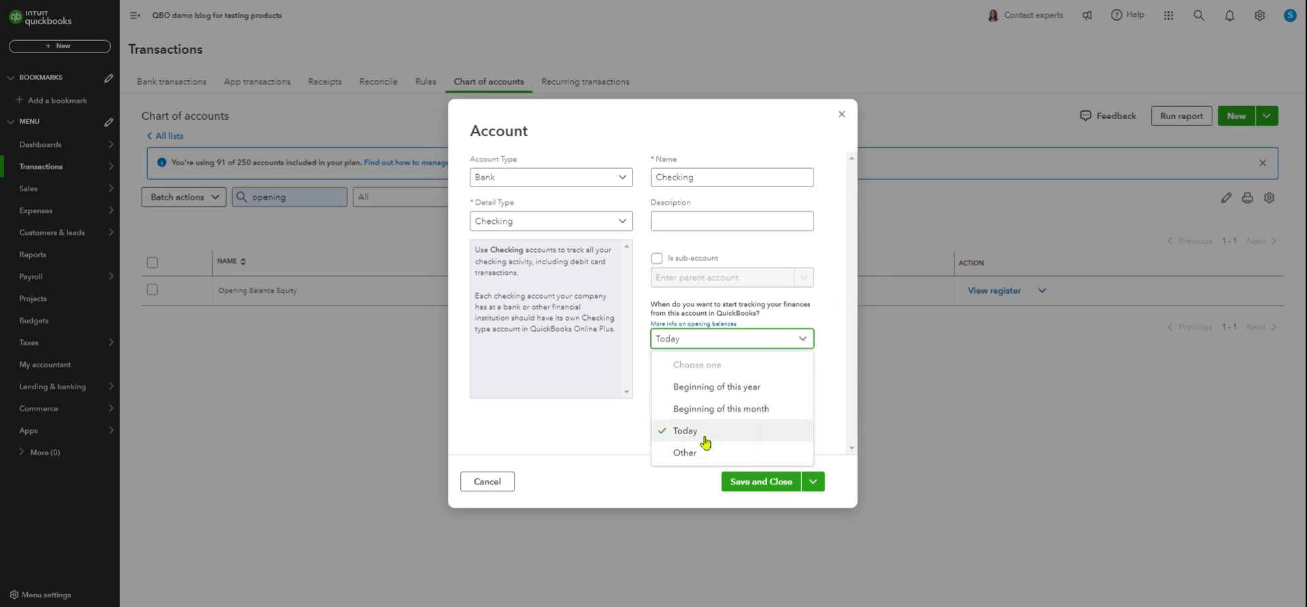
pyautogui.click(705, 388)
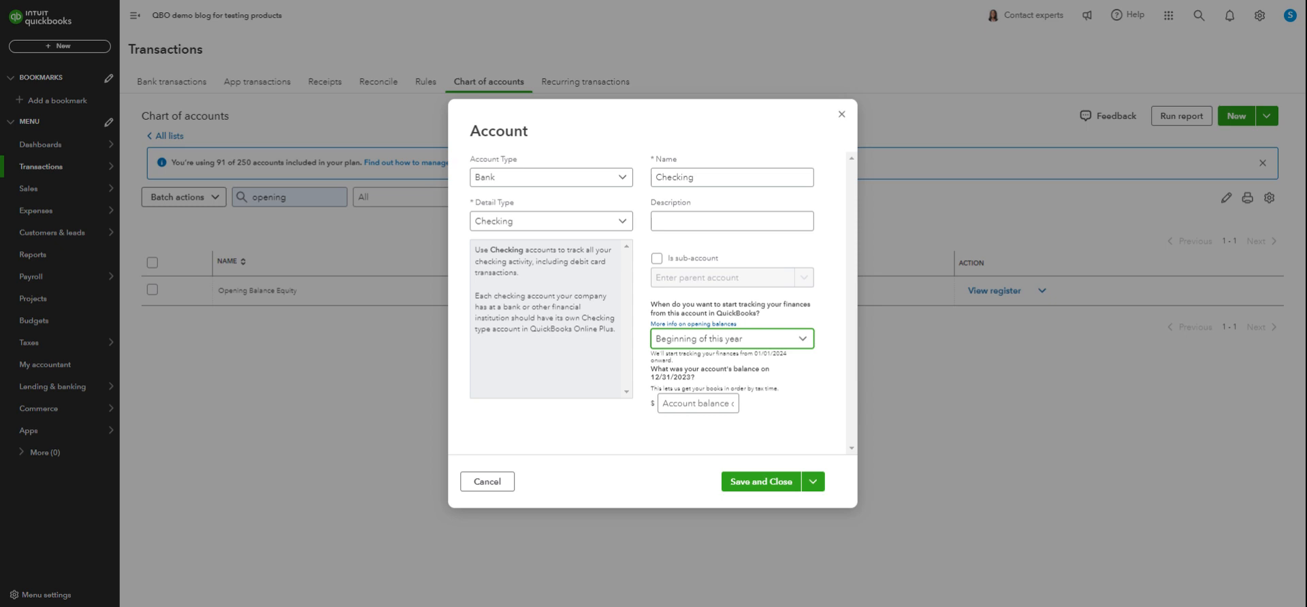
pyautogui.click(804, 340)
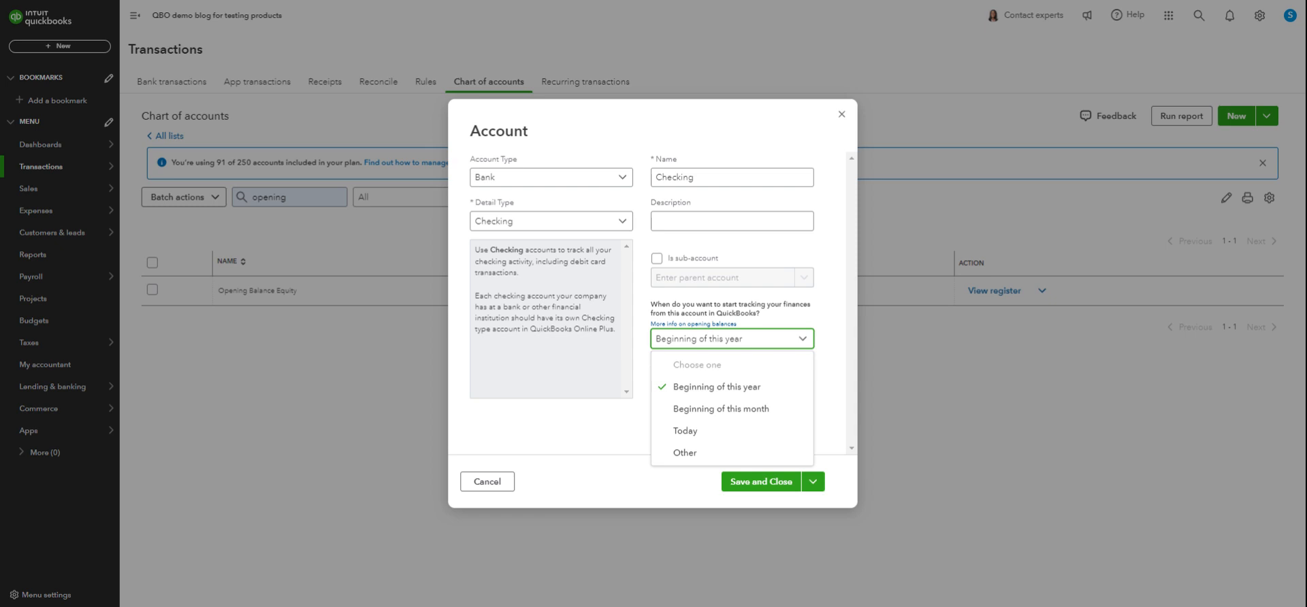
pyautogui.click(823, 371)
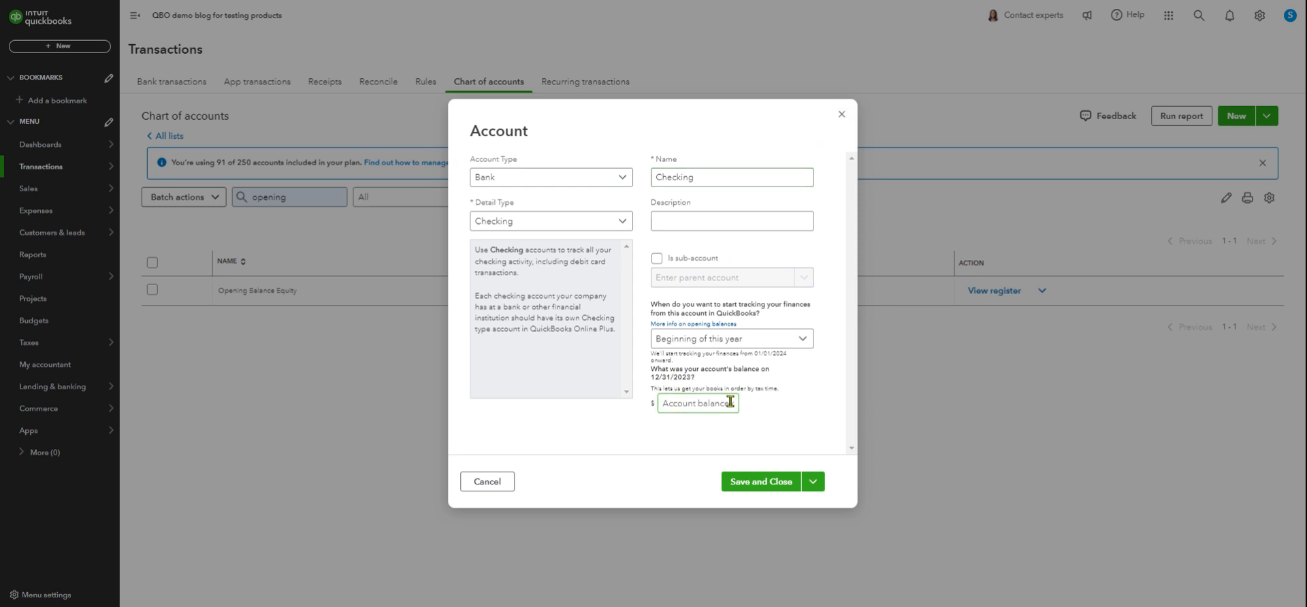
pyautogui.click(842, 114)
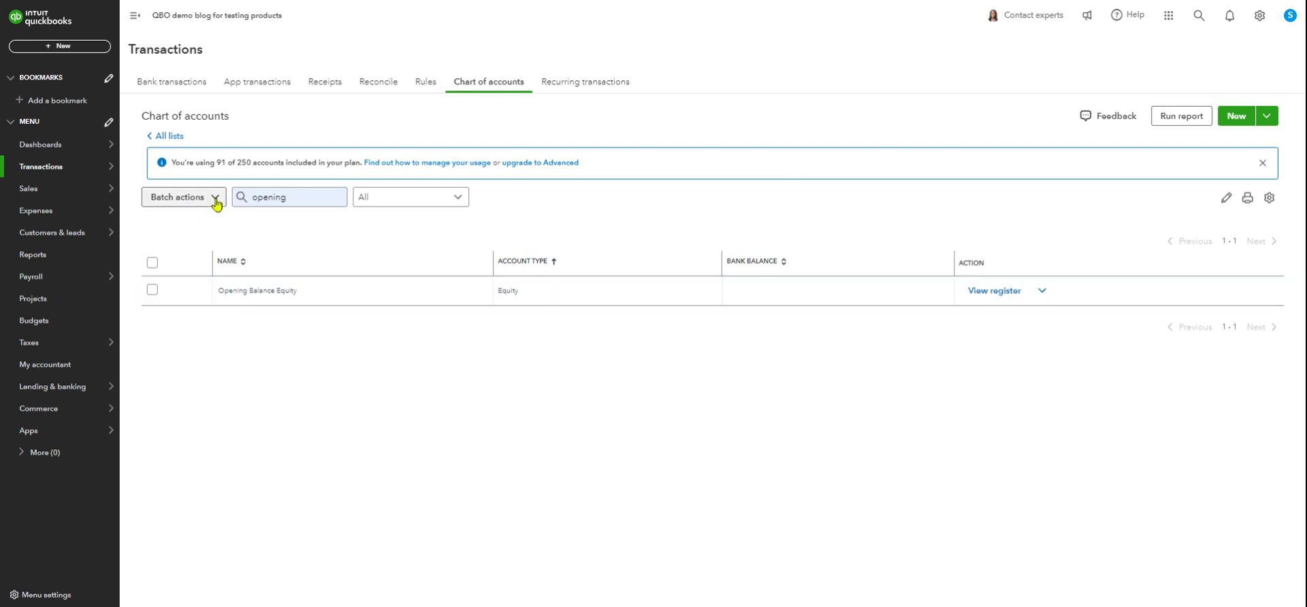
# Search the chart of accounts for "chase" in place of "opening".
pyautogui.click(299, 193)
pyautogui.press('BackSpace')
pyautogui.press('BackSpace')
pyautogui.press('BackSpace')
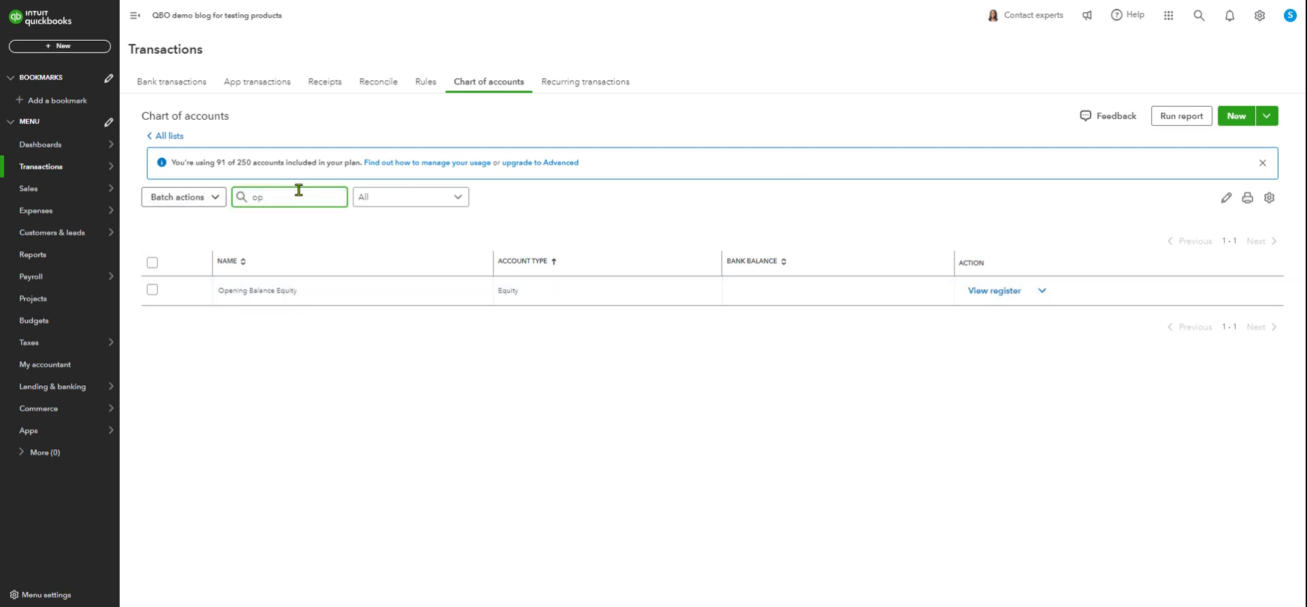
pyautogui.press('BackSpace')
pyautogui.press('BackSpace')
pyautogui.write('chase')
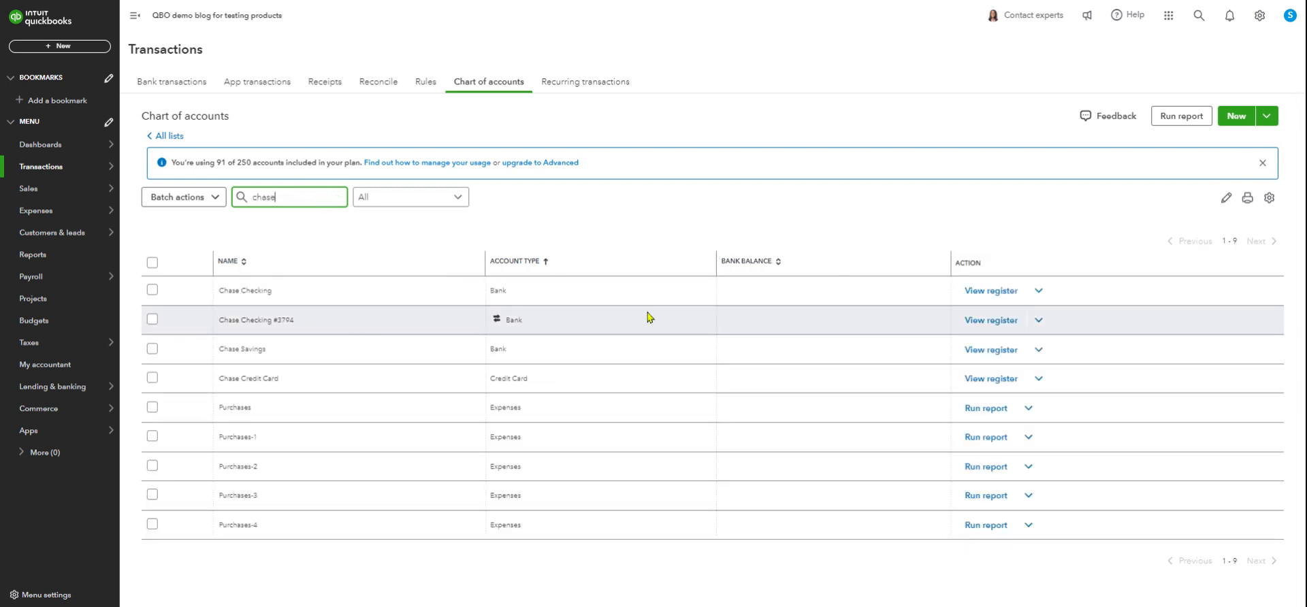
# Open the details of the numbered Chase Checking account for editing and close them without changes.
pyautogui.click(1038, 320)
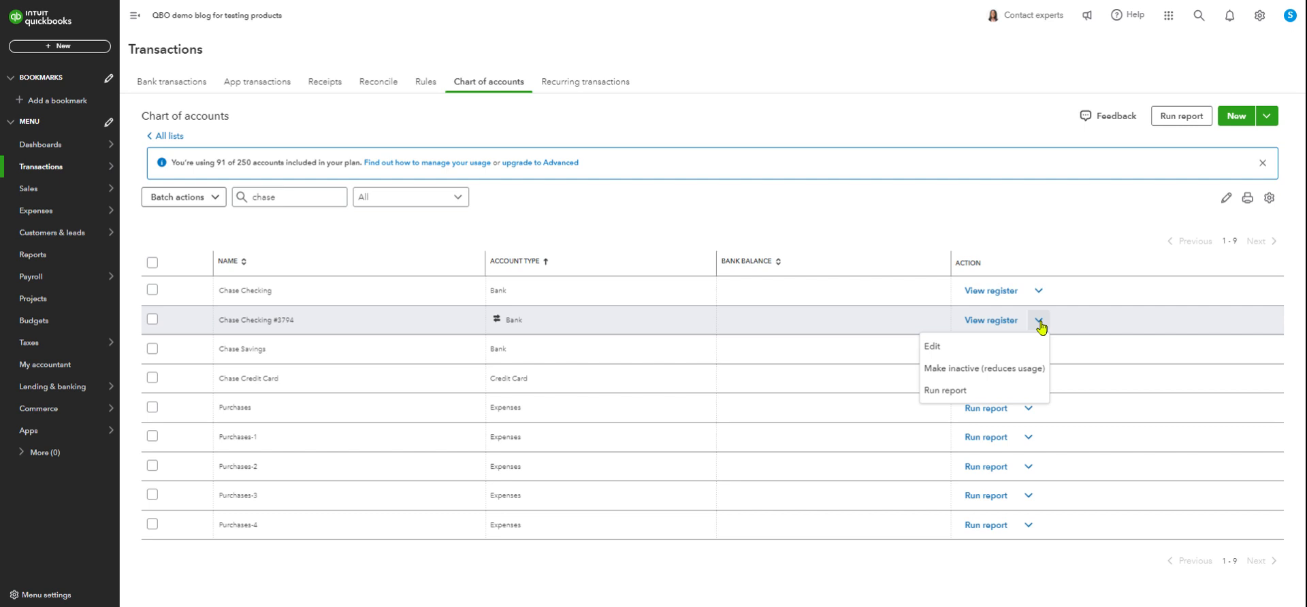
pyautogui.click(968, 345)
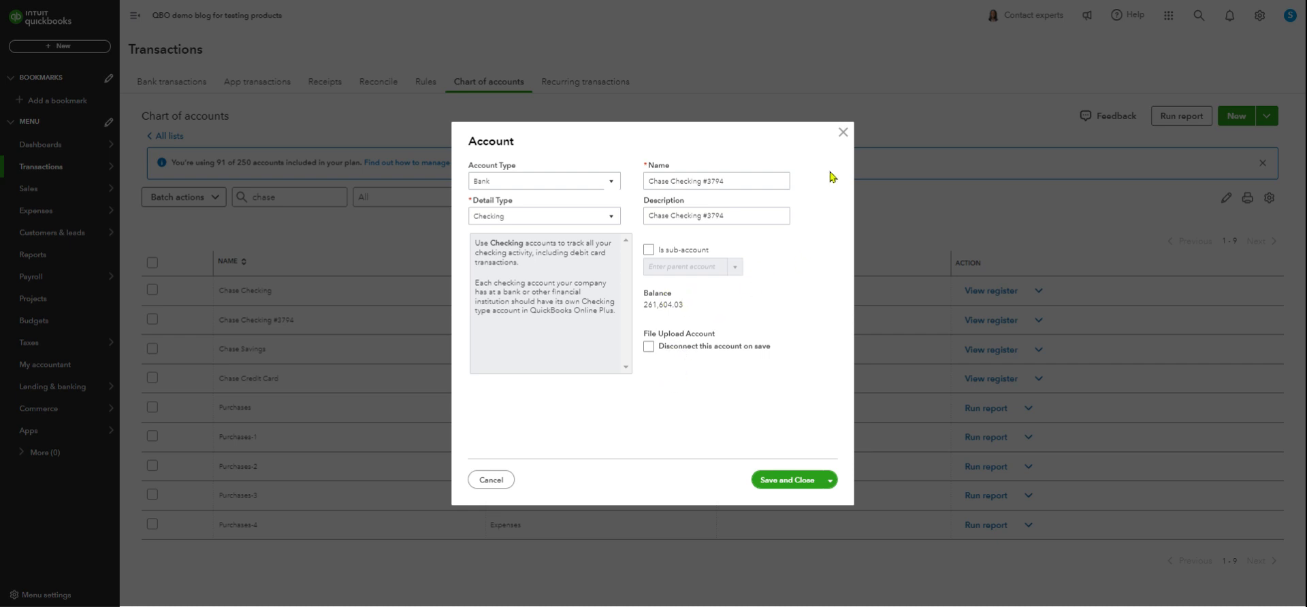
pyautogui.click(842, 134)
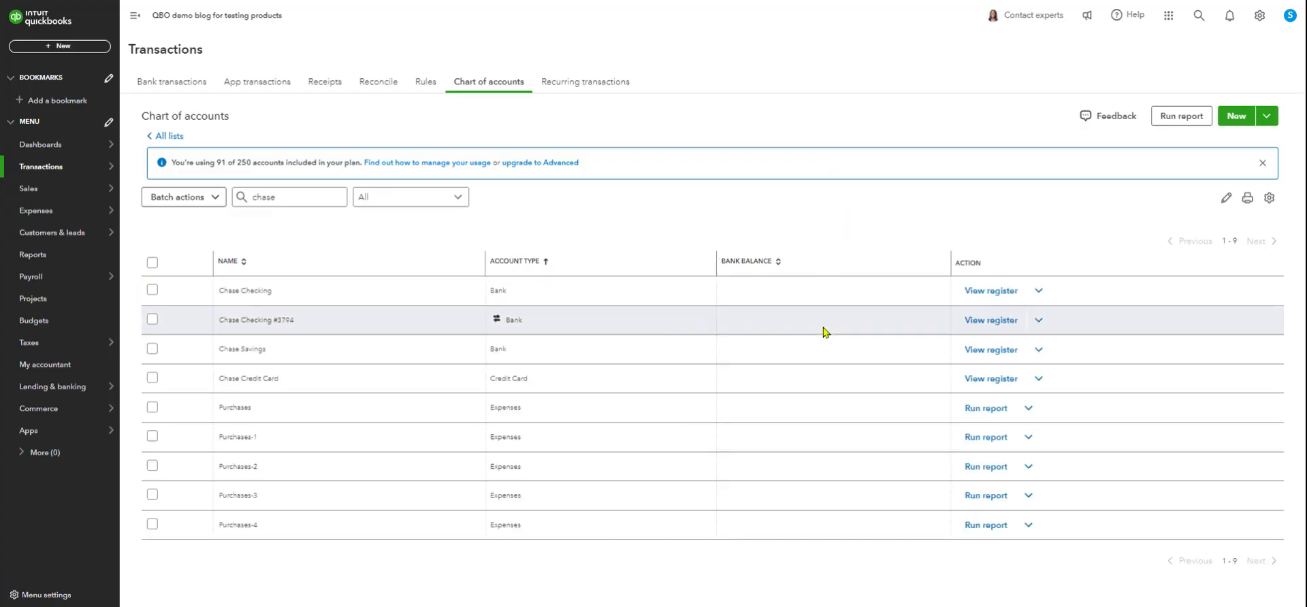
# Open the numbered Chase Checking account's register and sort its transactions by date, oldest first.
pyautogui.click(975, 320)
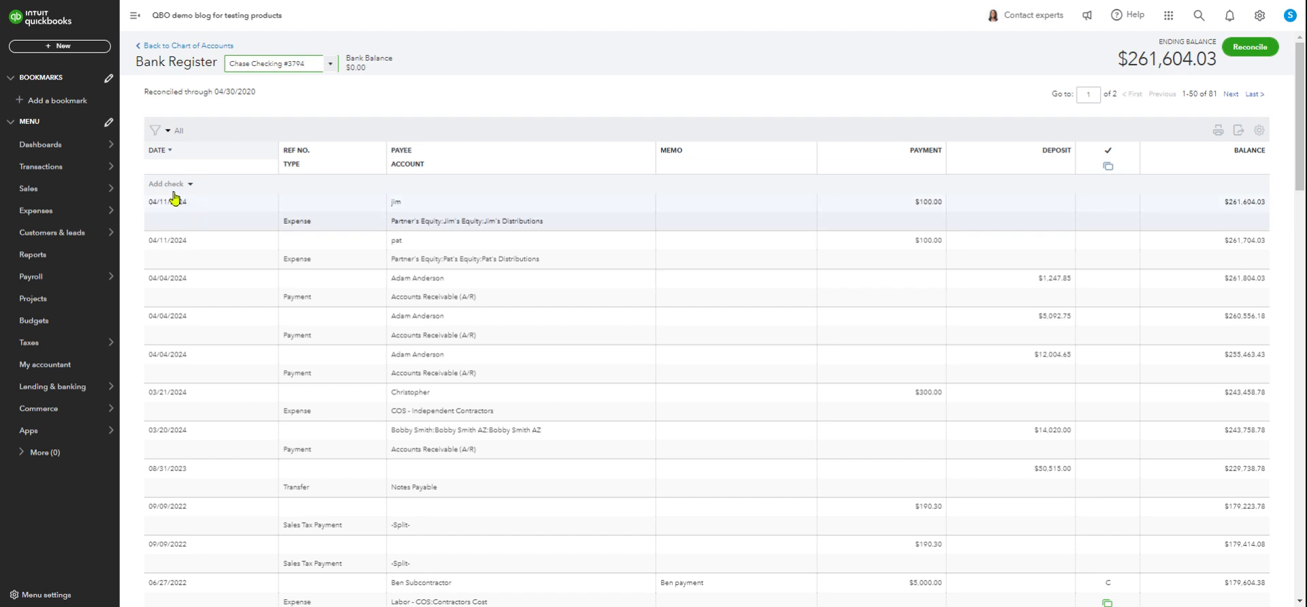
pyautogui.click(162, 150)
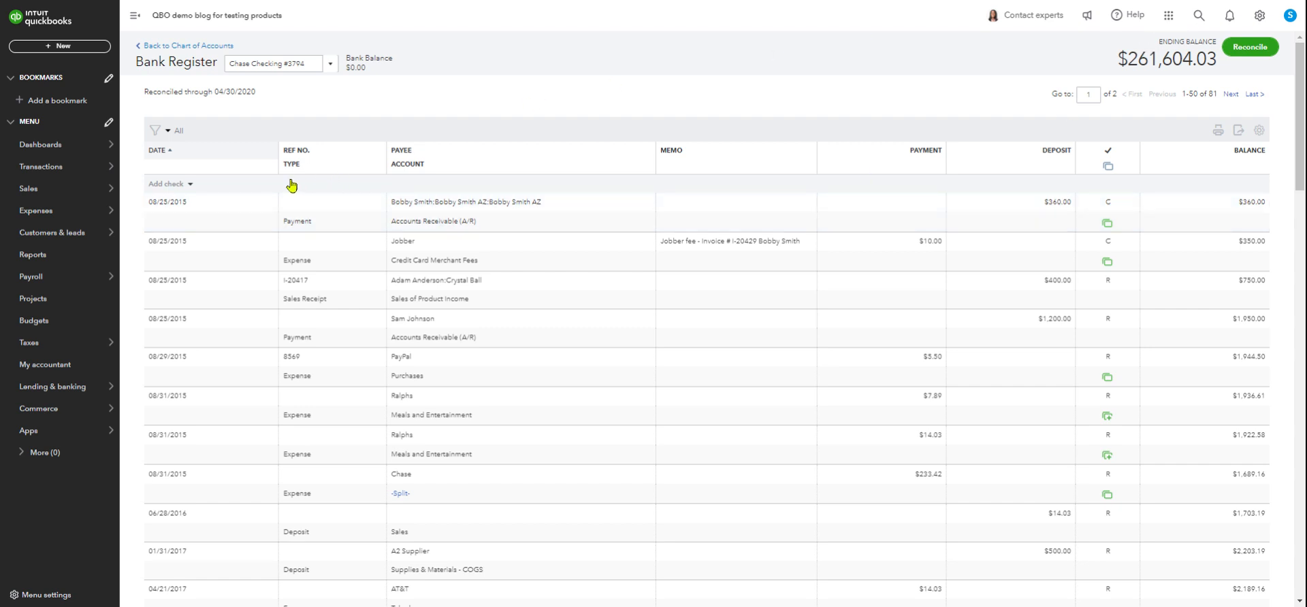
# View the Chase Savings register and switch to the Chase Checking register, keeping the oldest transactions first.
pyautogui.click(324, 65)
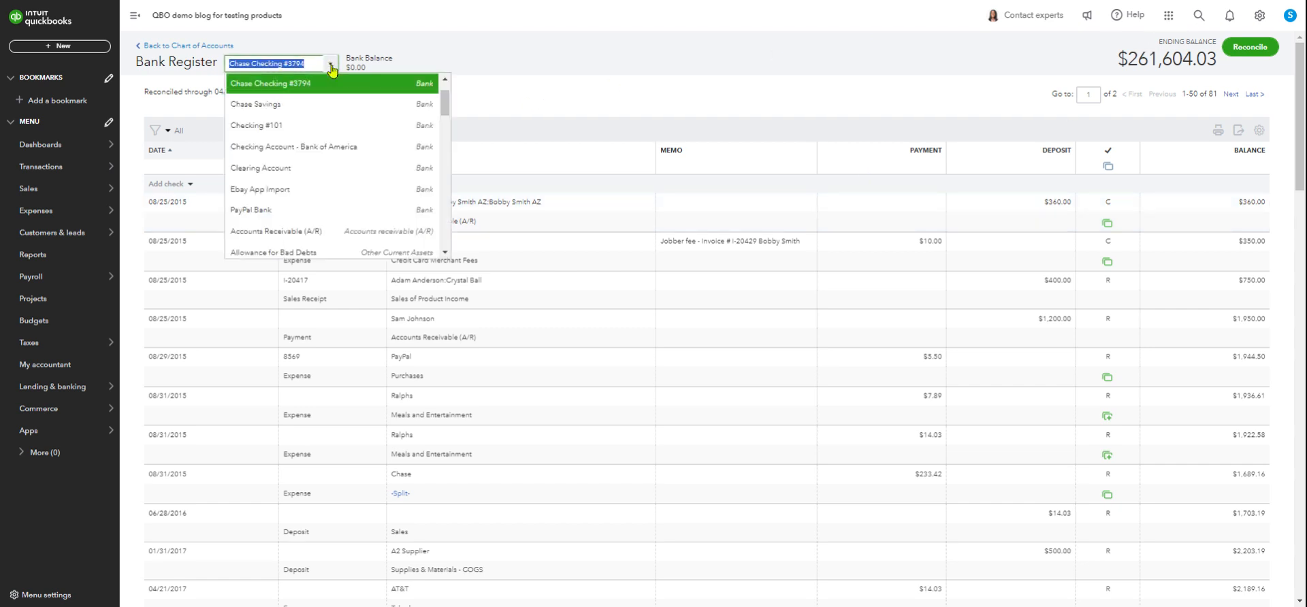
pyautogui.click(304, 117)
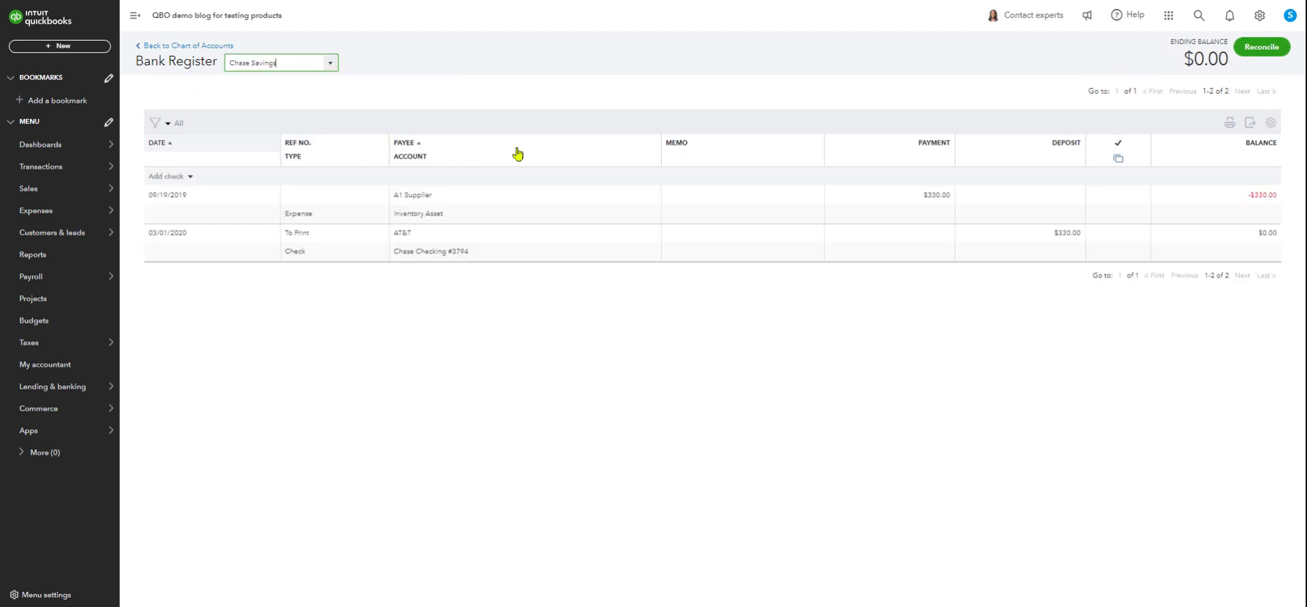
pyautogui.click(330, 63)
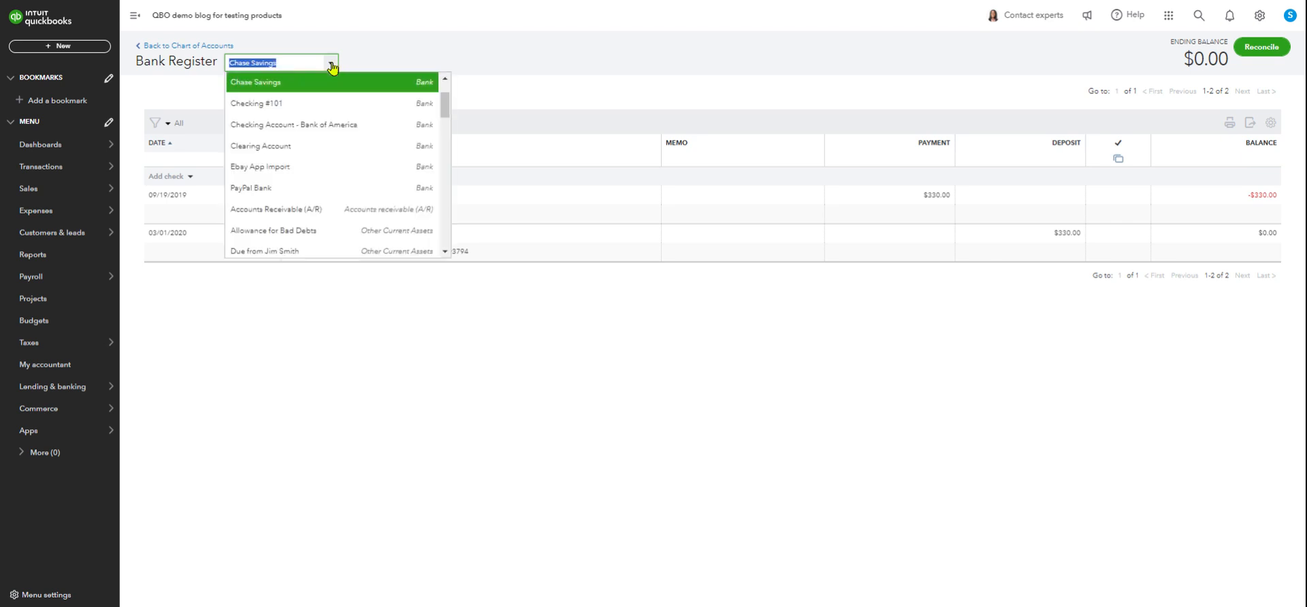
pyautogui.scroll(2, 300, 110)
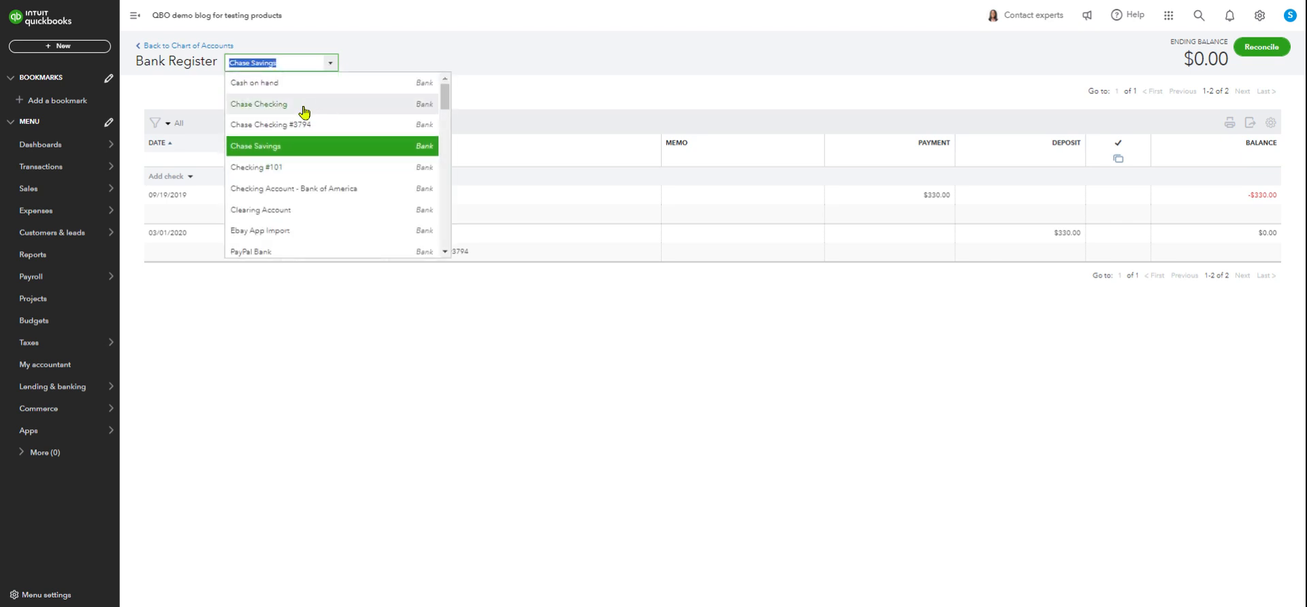
pyautogui.click(295, 111)
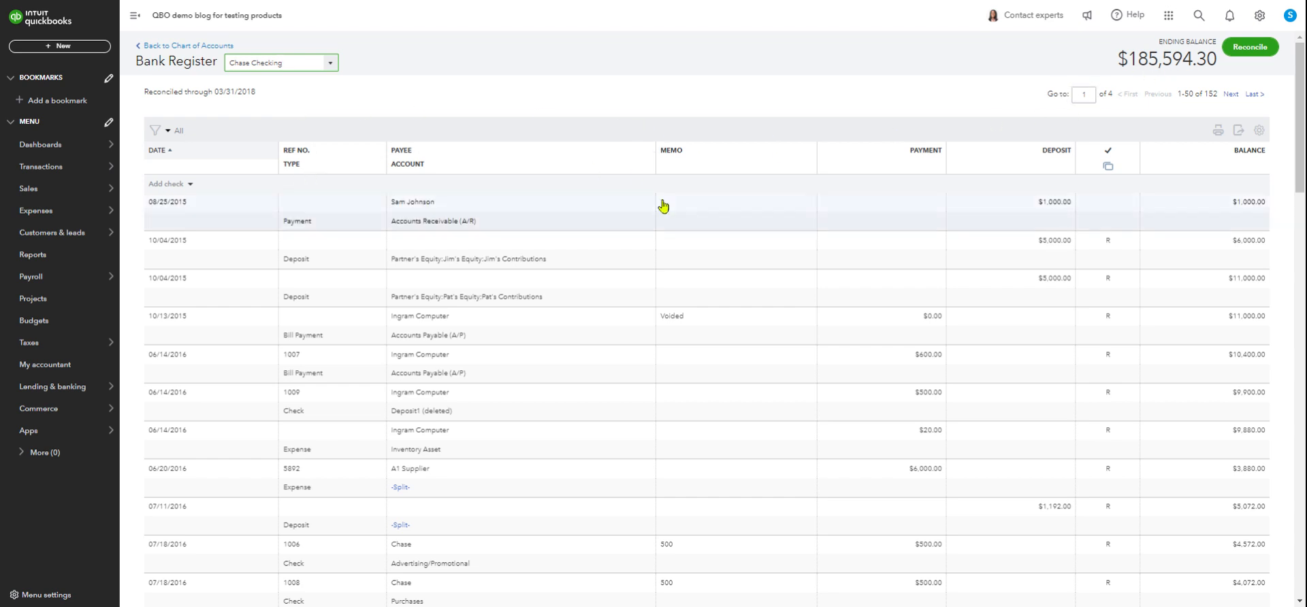
pyautogui.click(171, 154)
pyautogui.click(170, 153)
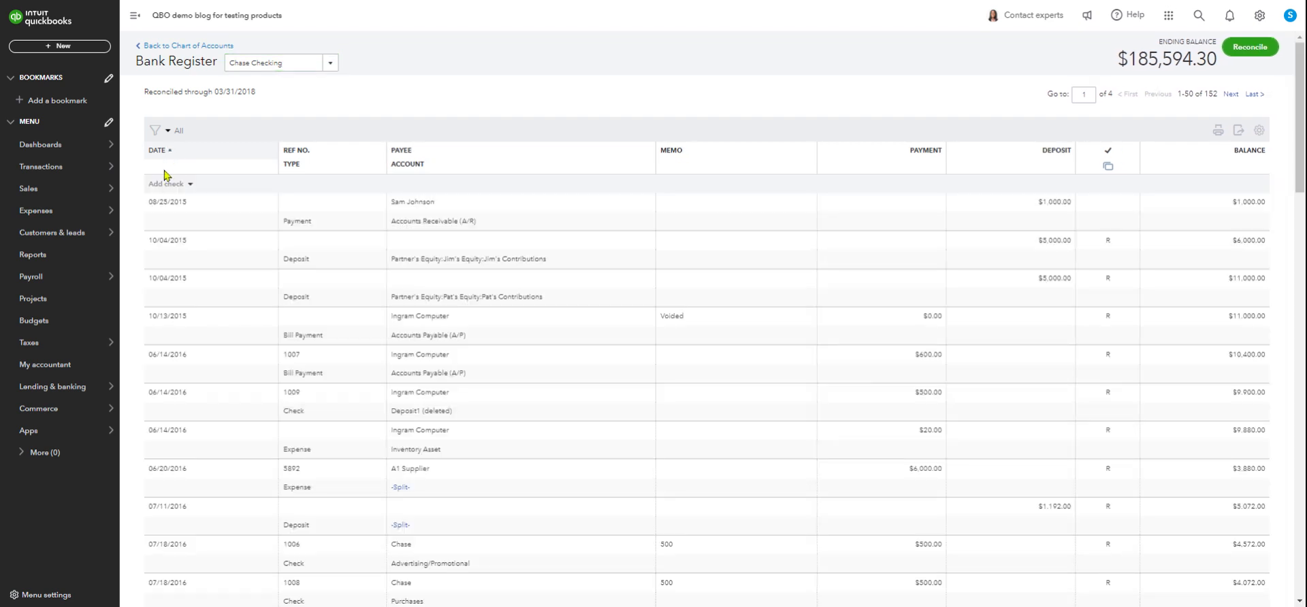
# Start a journal entry in the Chase Checking register against the Opening Balance Equity account.
pyautogui.click(190, 184)
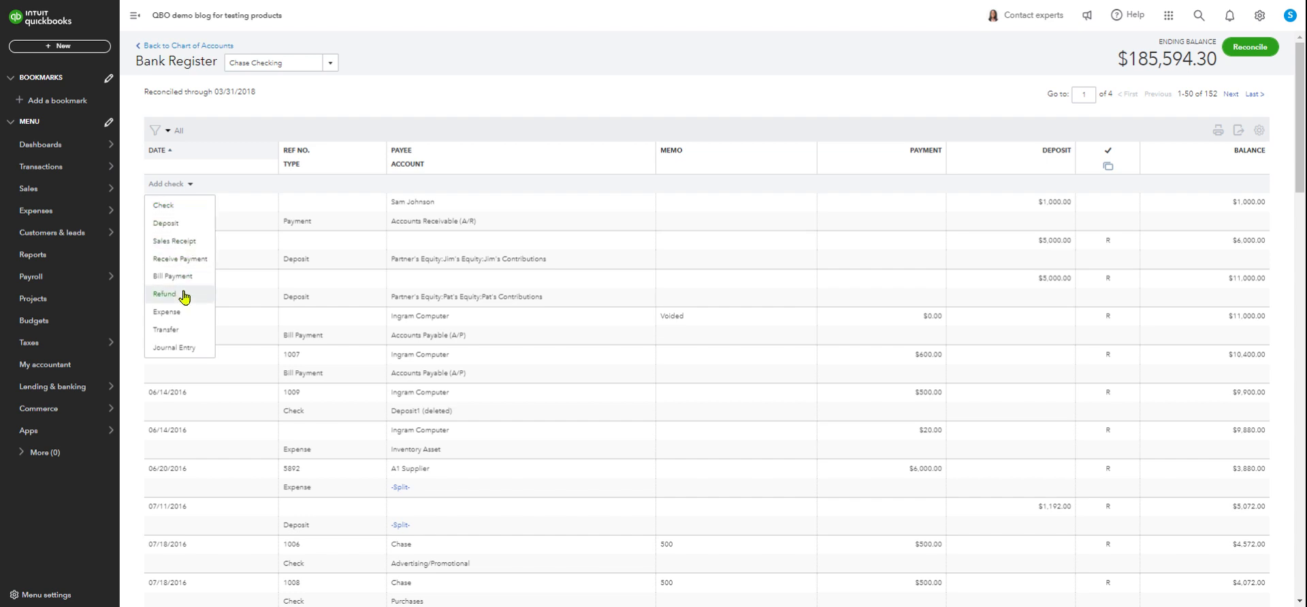
pyautogui.click(174, 348)
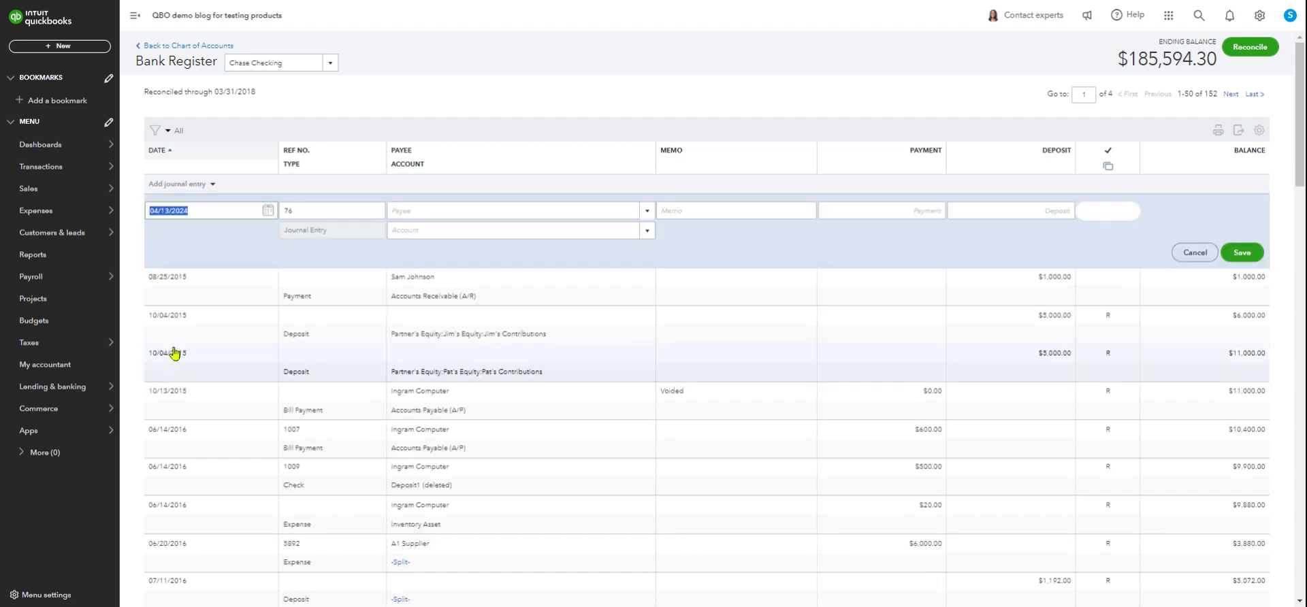
pyautogui.click(420, 235)
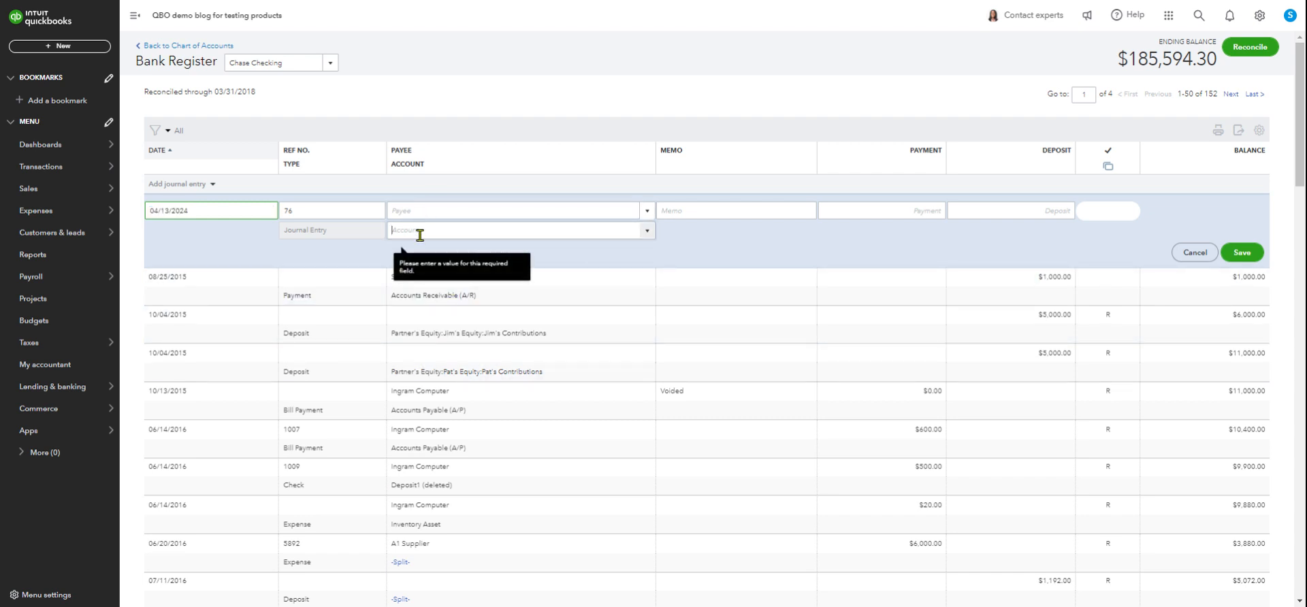
pyautogui.write('opening')
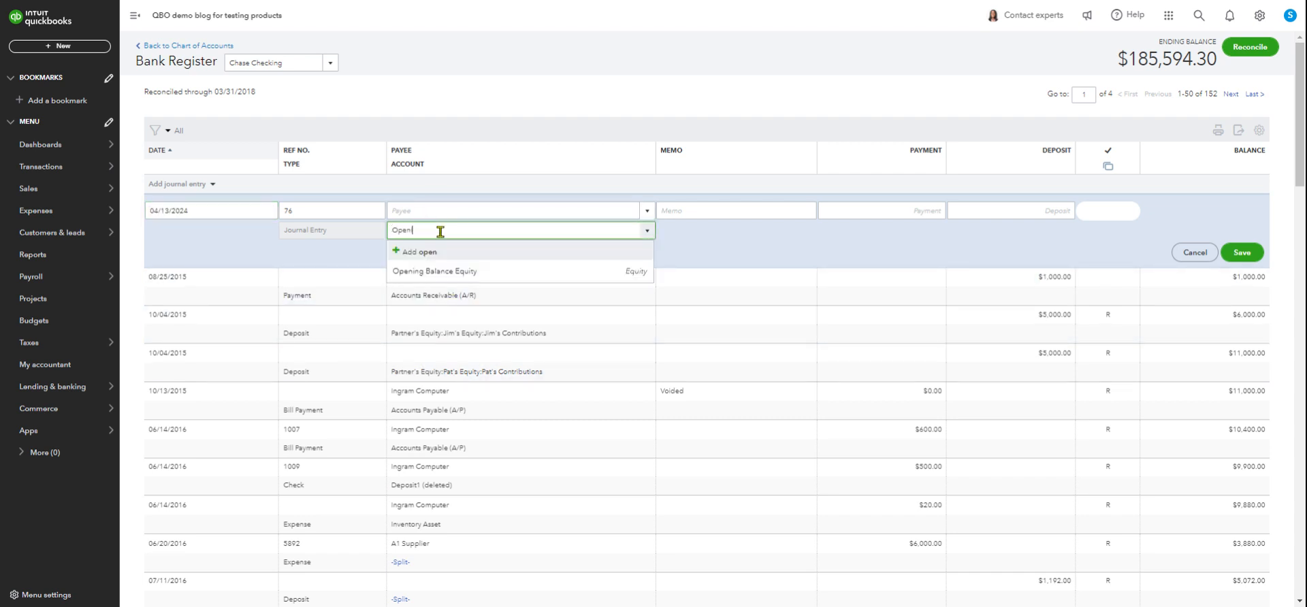
pyautogui.click(443, 271)
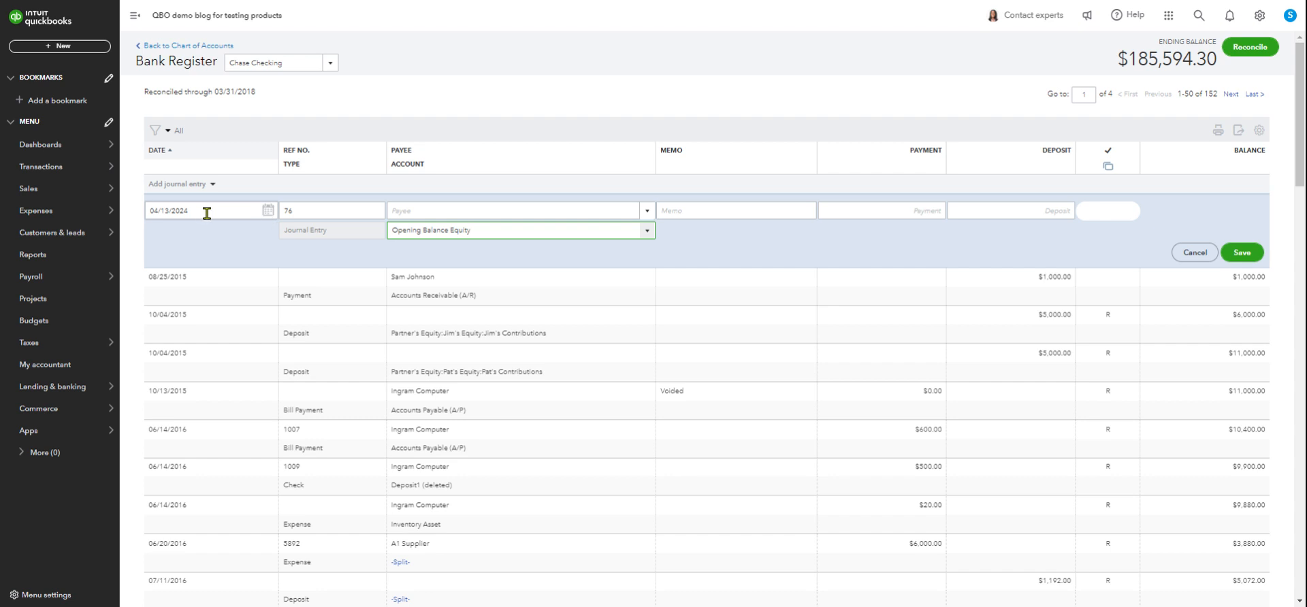
# Set the journal entry's date to 04/13/2021 and its deposit amount to 7,000.00.
pyautogui.click(207, 213)
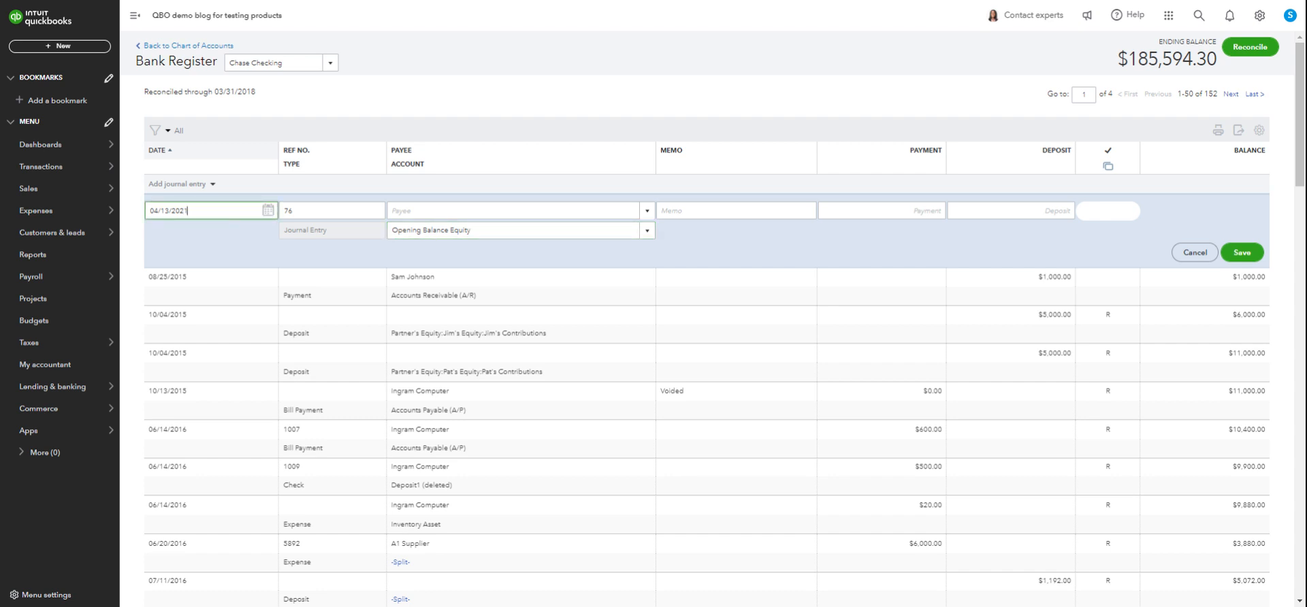
pyautogui.click(407, 89)
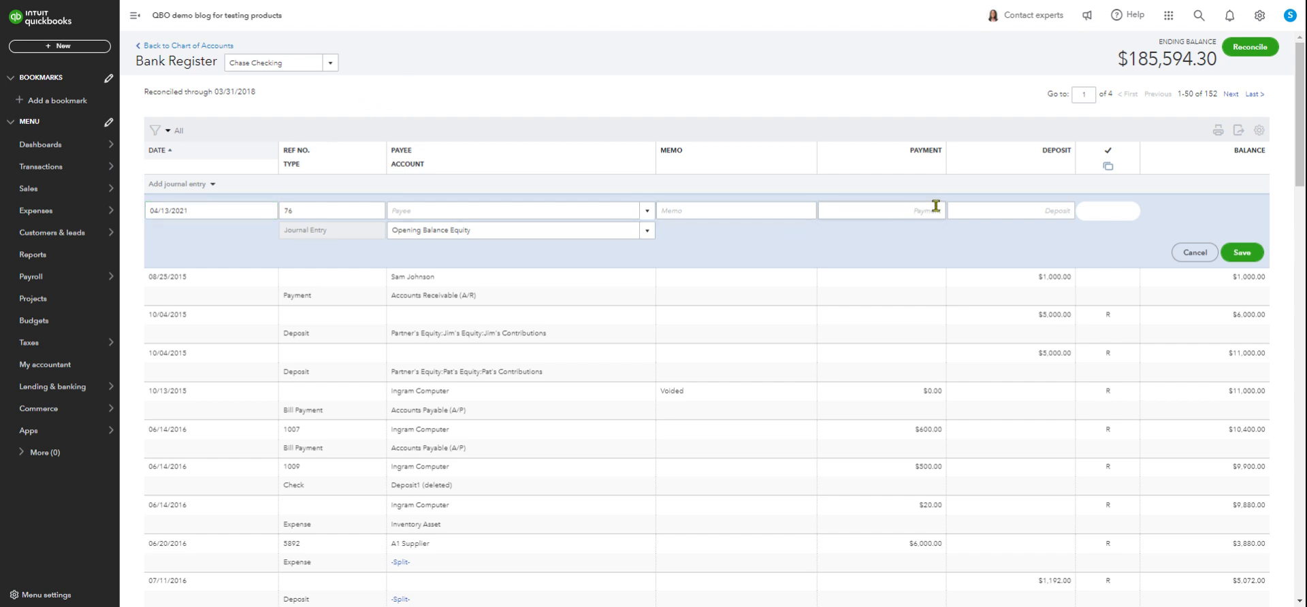
pyautogui.click(1026, 209)
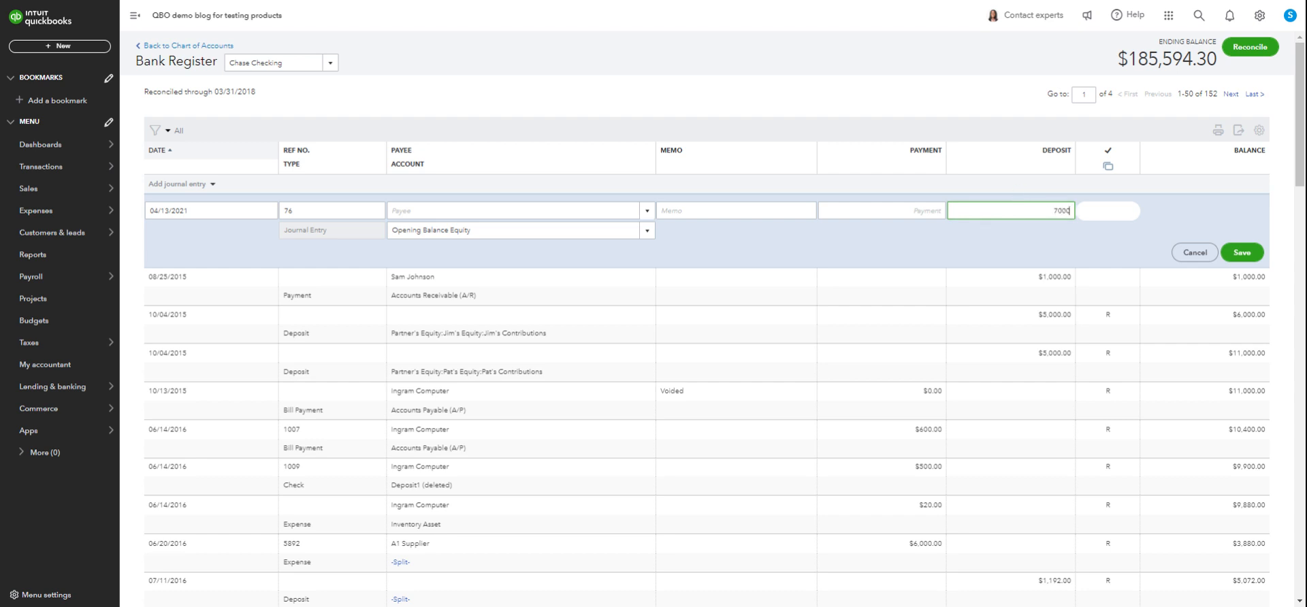
pyautogui.click(910, 54)
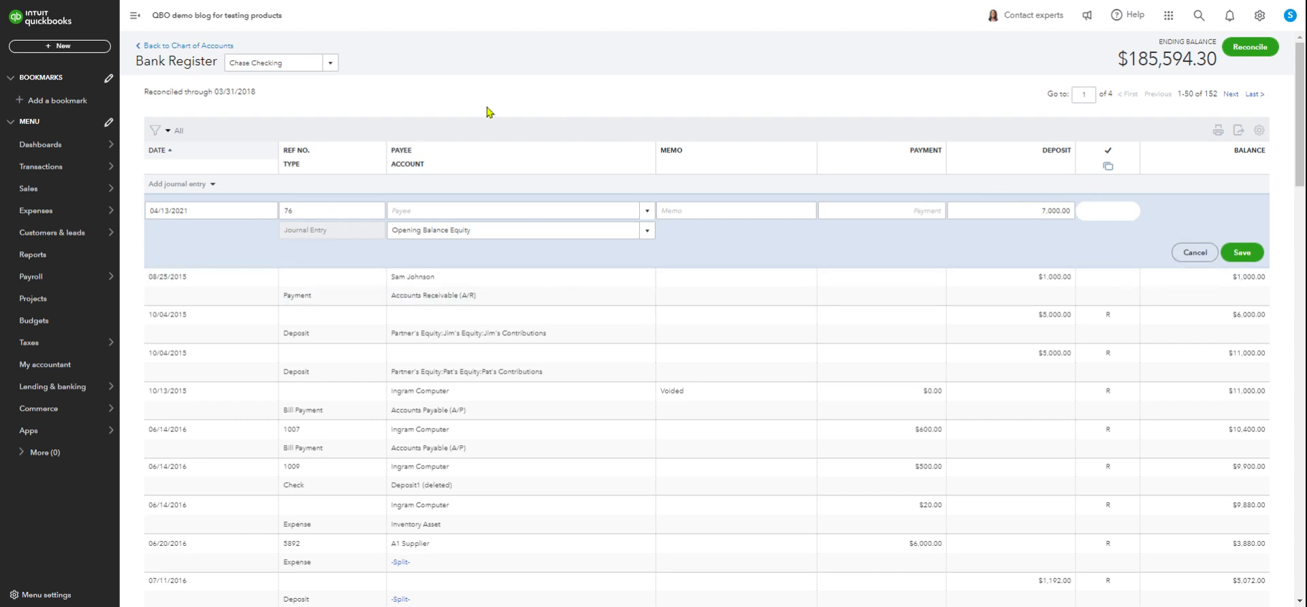
# Leave the register without saving the journal entry and open the Customers list under Sales.
pyautogui.moveTo(49, 197)
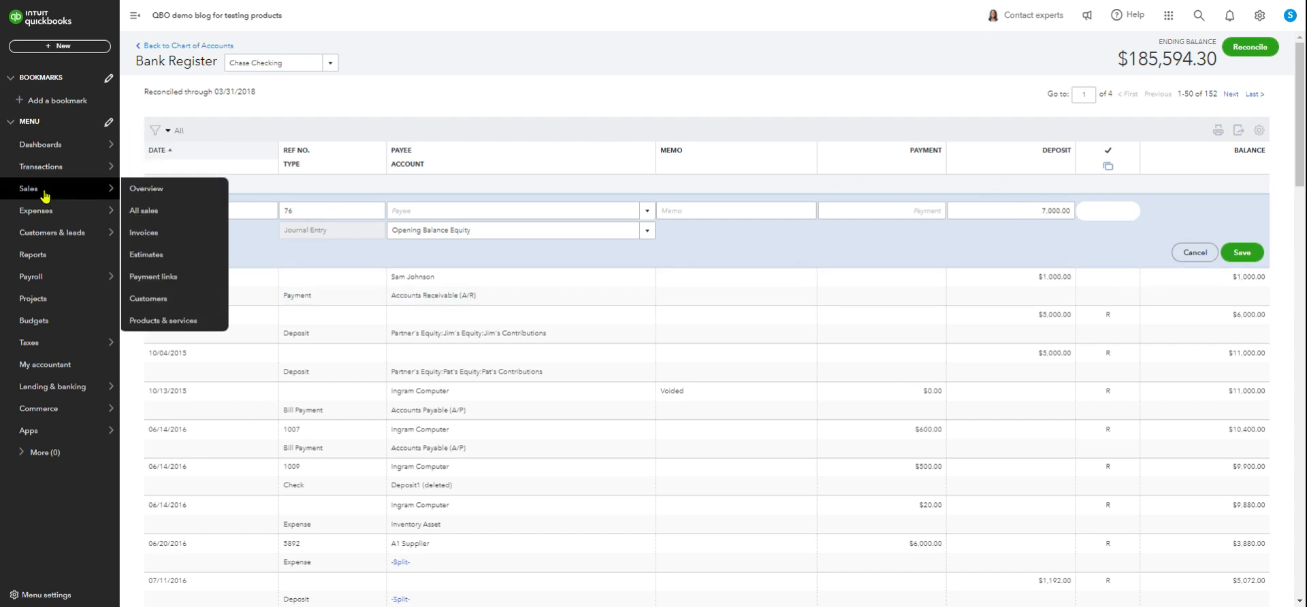
pyautogui.click(153, 306)
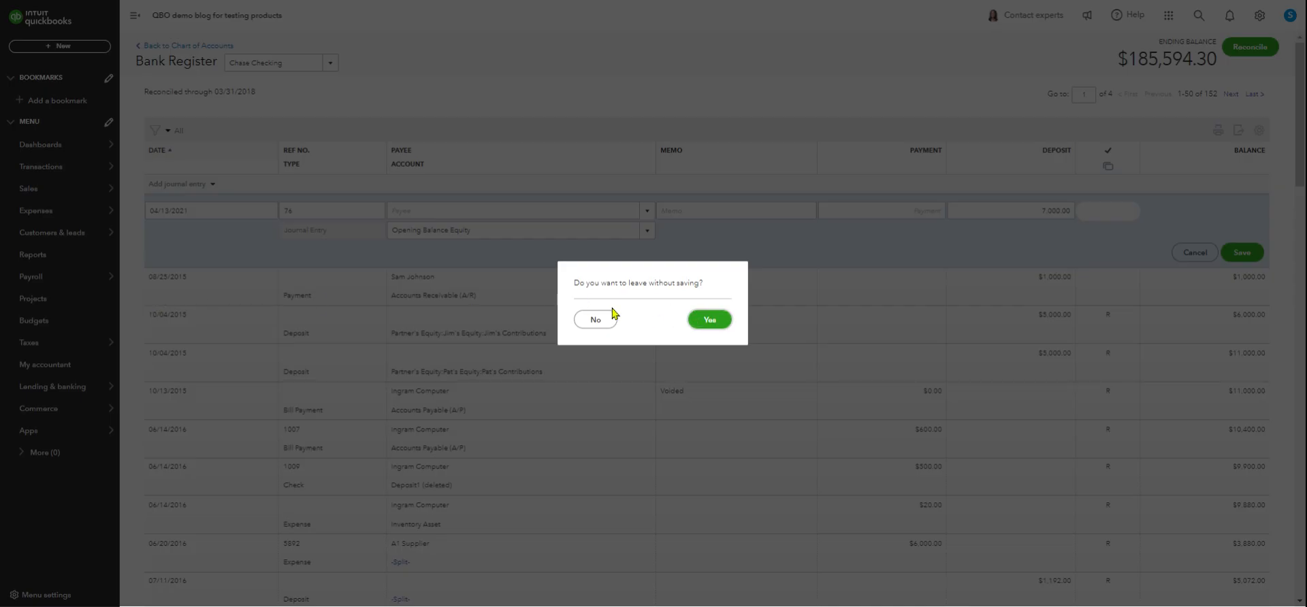
pyautogui.click(703, 322)
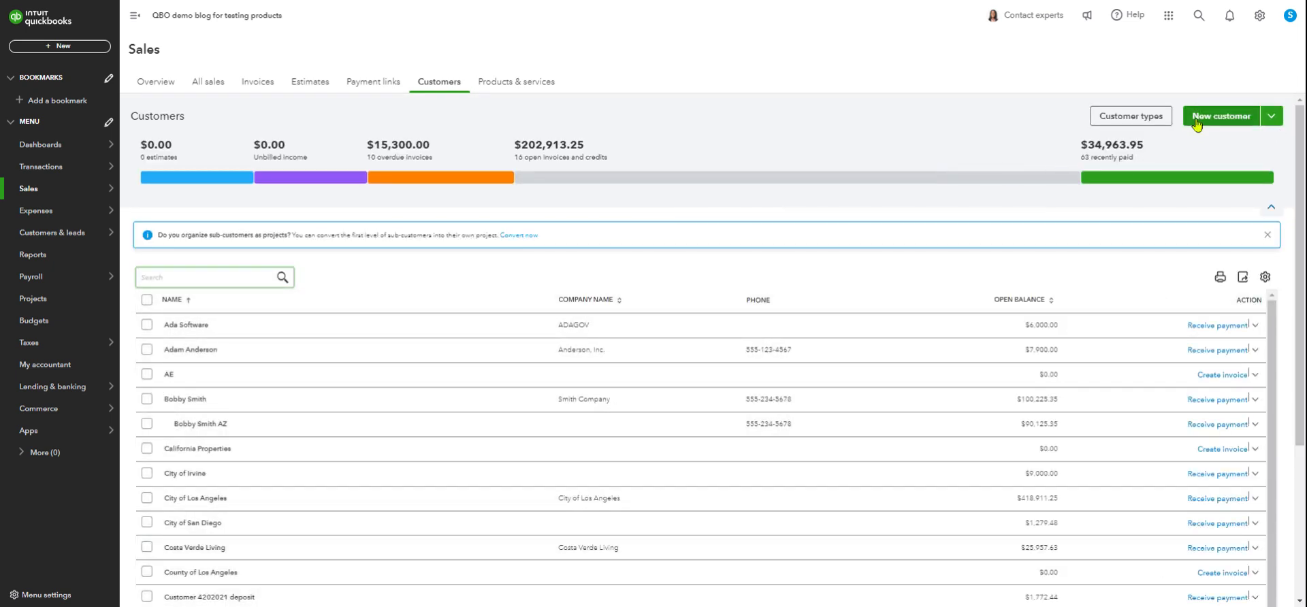
# Start a new customer, examine the opening balance and as-of date fields, and close the form without saving.
pyautogui.click(1222, 121)
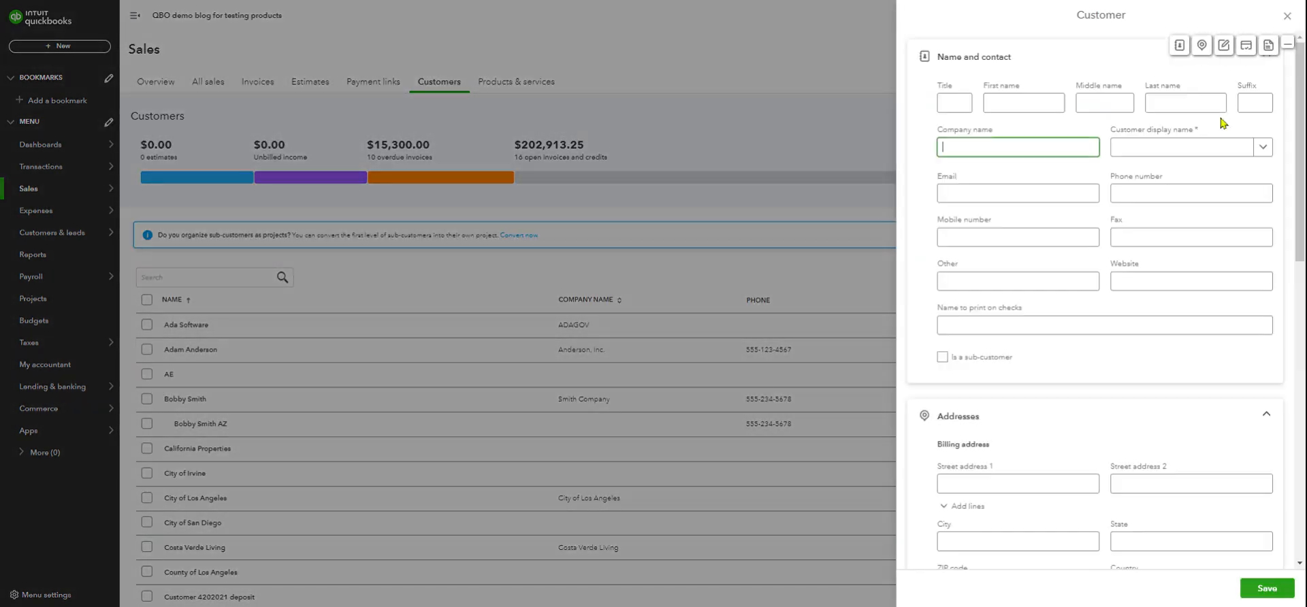
pyautogui.scroll(-10, 1178, 371)
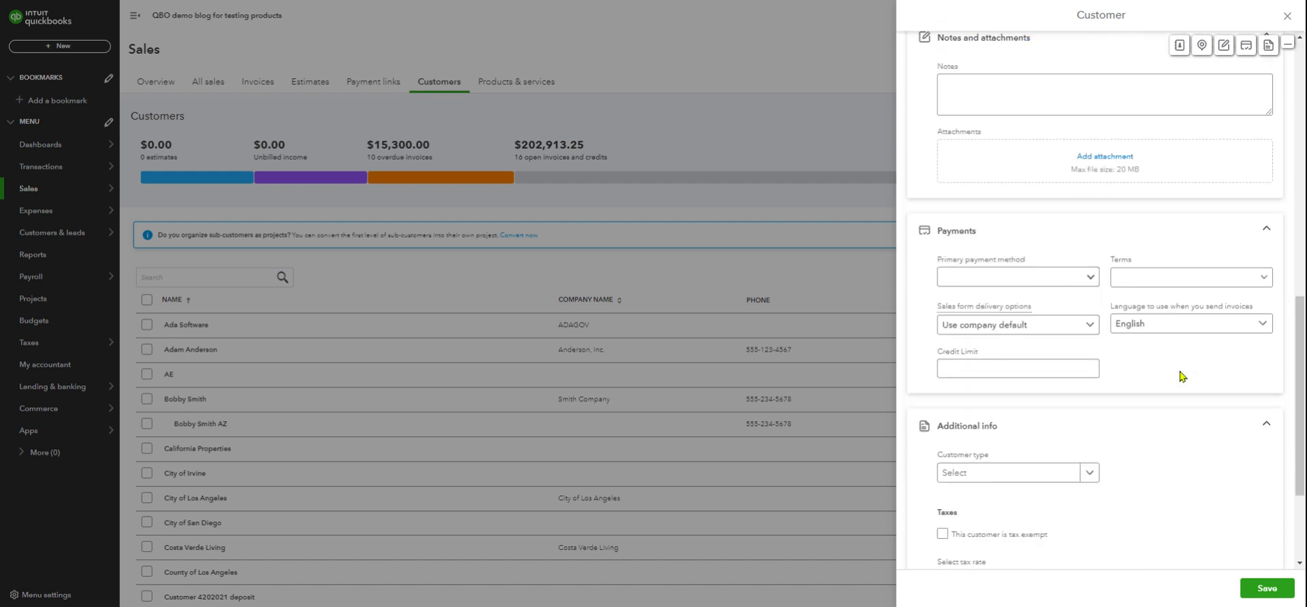
pyautogui.scroll(-3, 1178, 376)
pyautogui.click(994, 490)
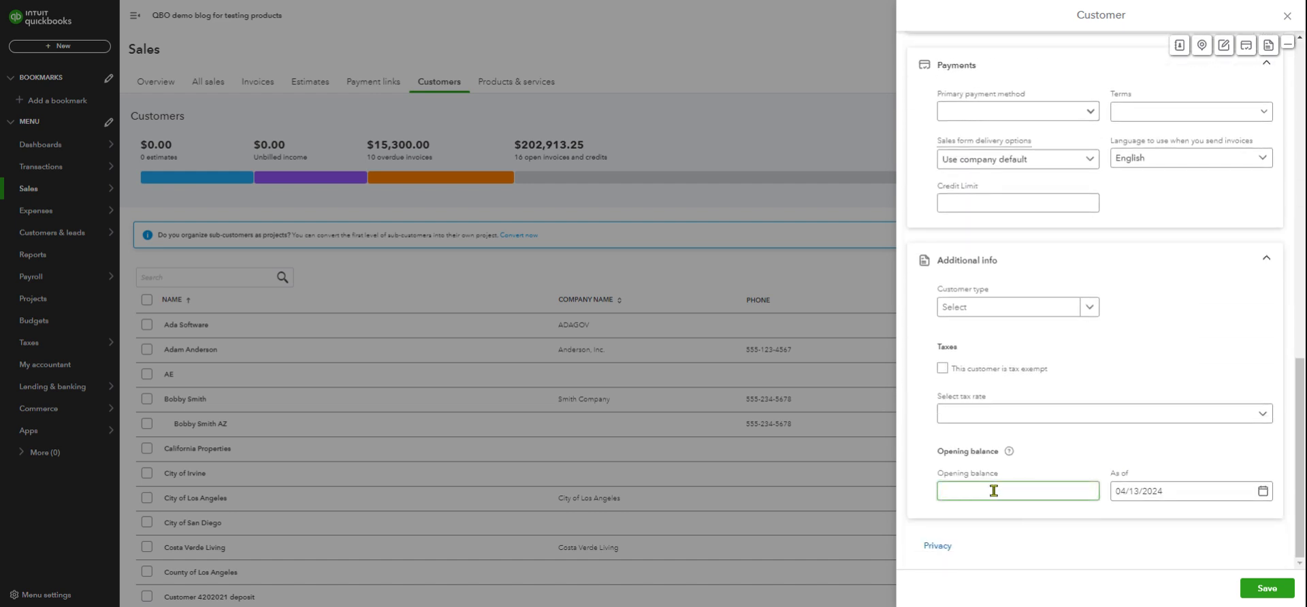
pyautogui.press('Tab')
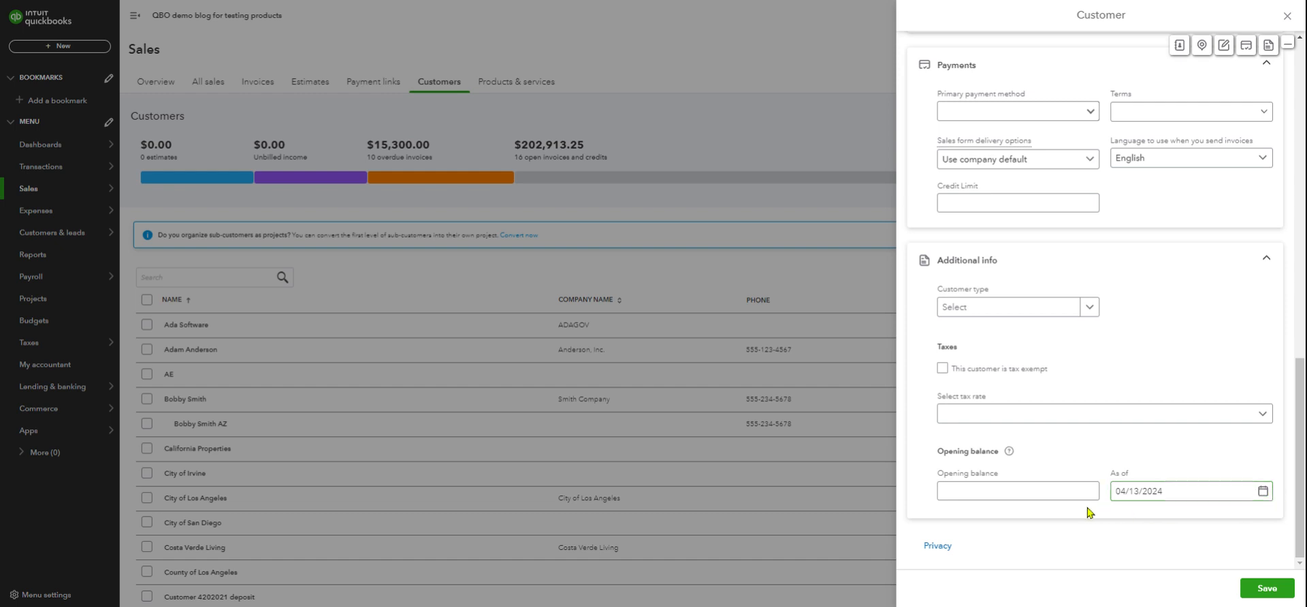
pyautogui.click(970, 491)
pyautogui.click(1287, 18)
# Start a new vendor under Expenses, examine the opening balance and as-of date fields, and close the form without saving.
pyautogui.moveTo(64, 205)
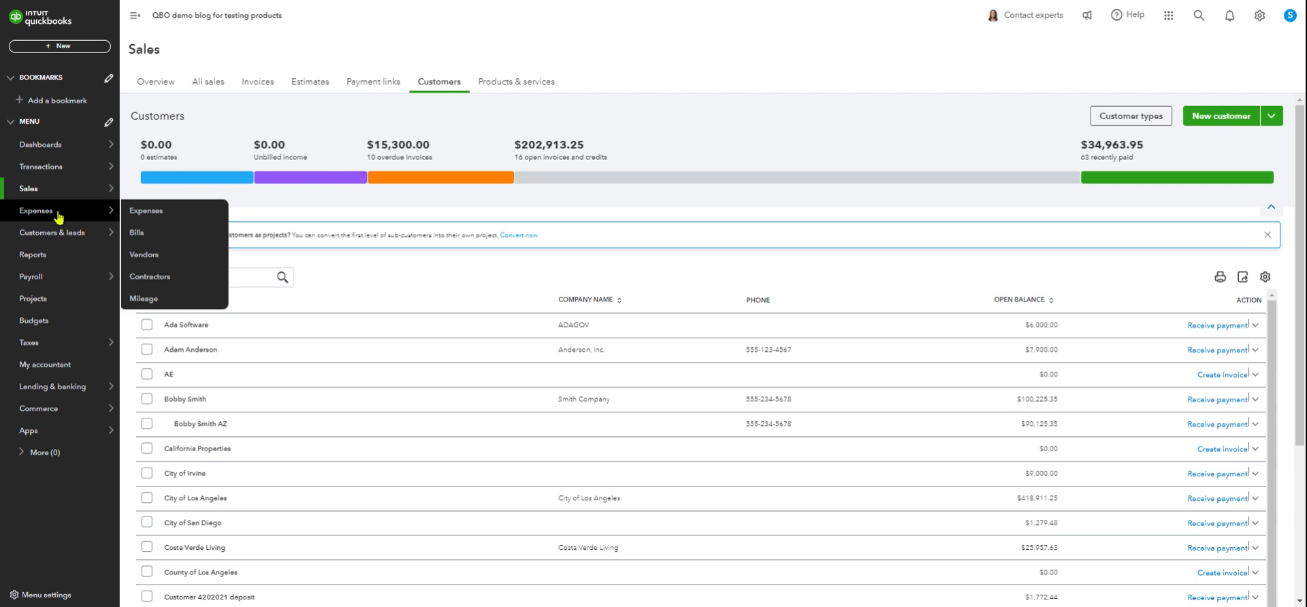
pyautogui.click(171, 256)
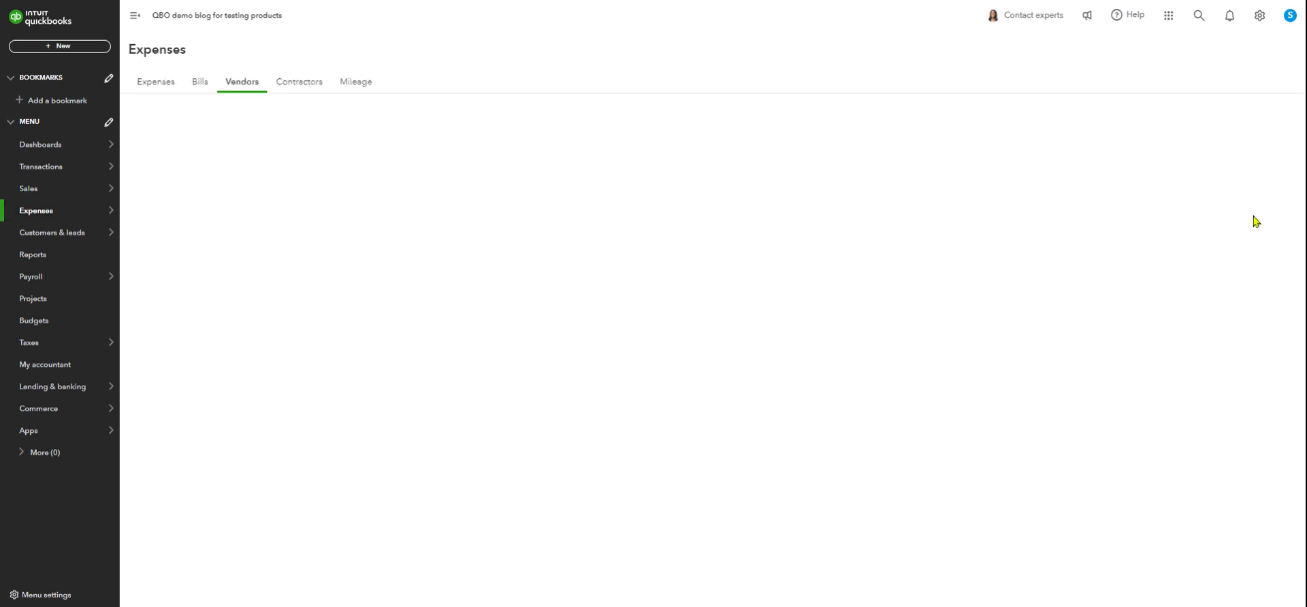
pyautogui.click(1221, 115)
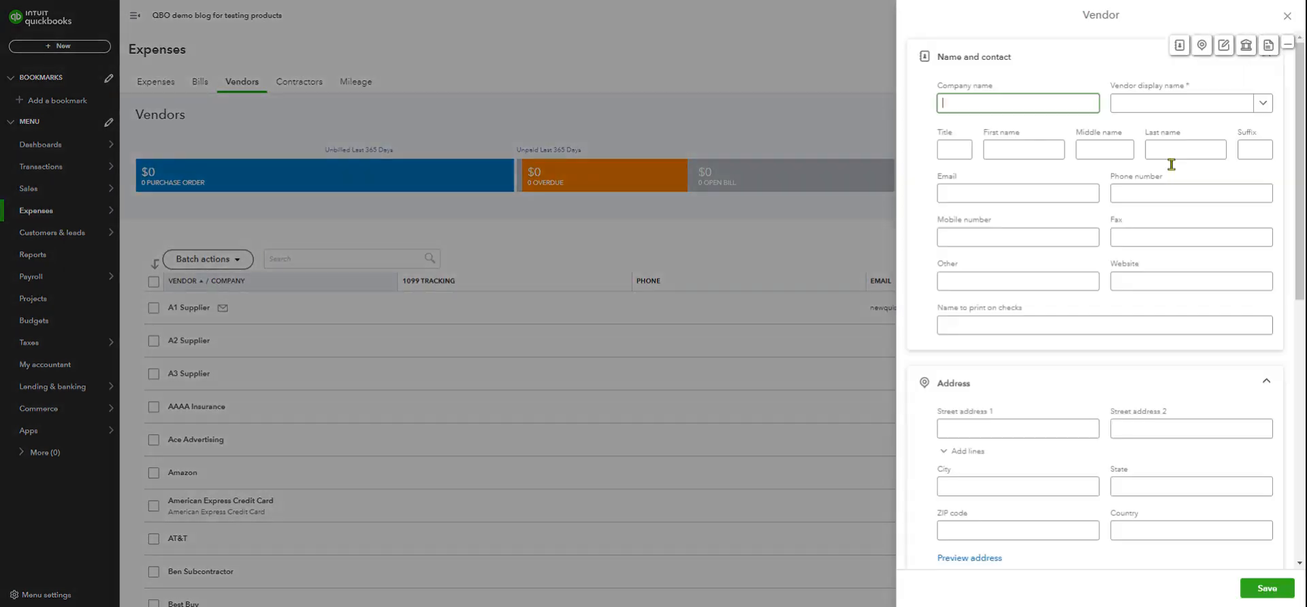
pyautogui.scroll(-10, 1137, 313)
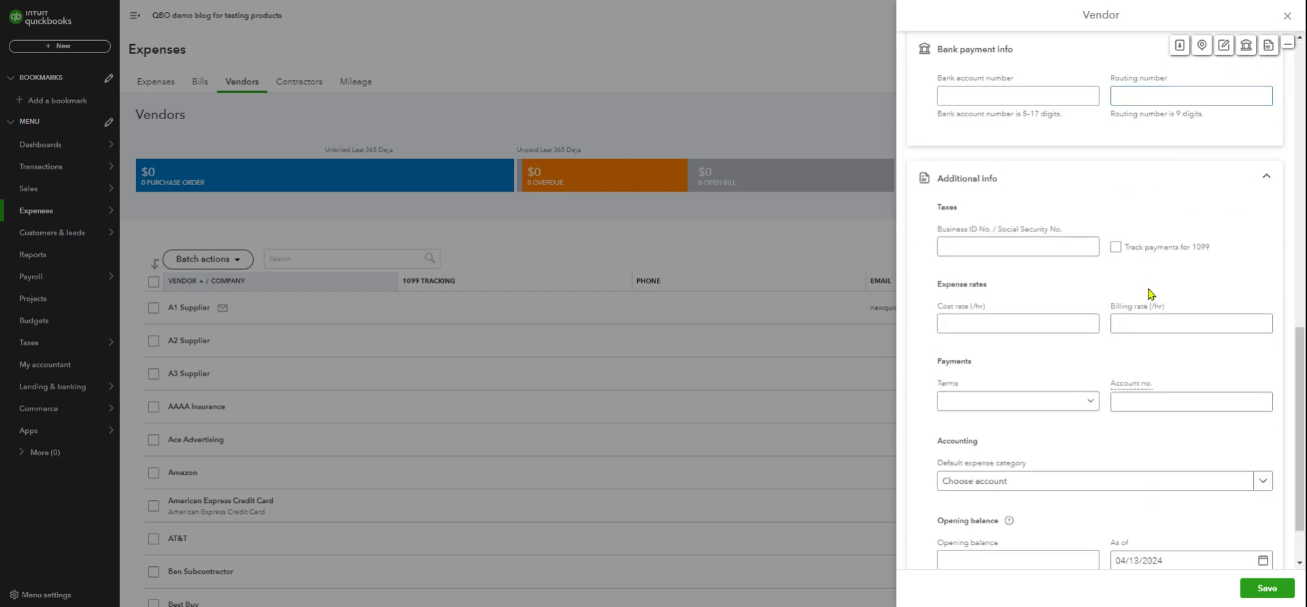
pyautogui.scroll(-2, 1155, 307)
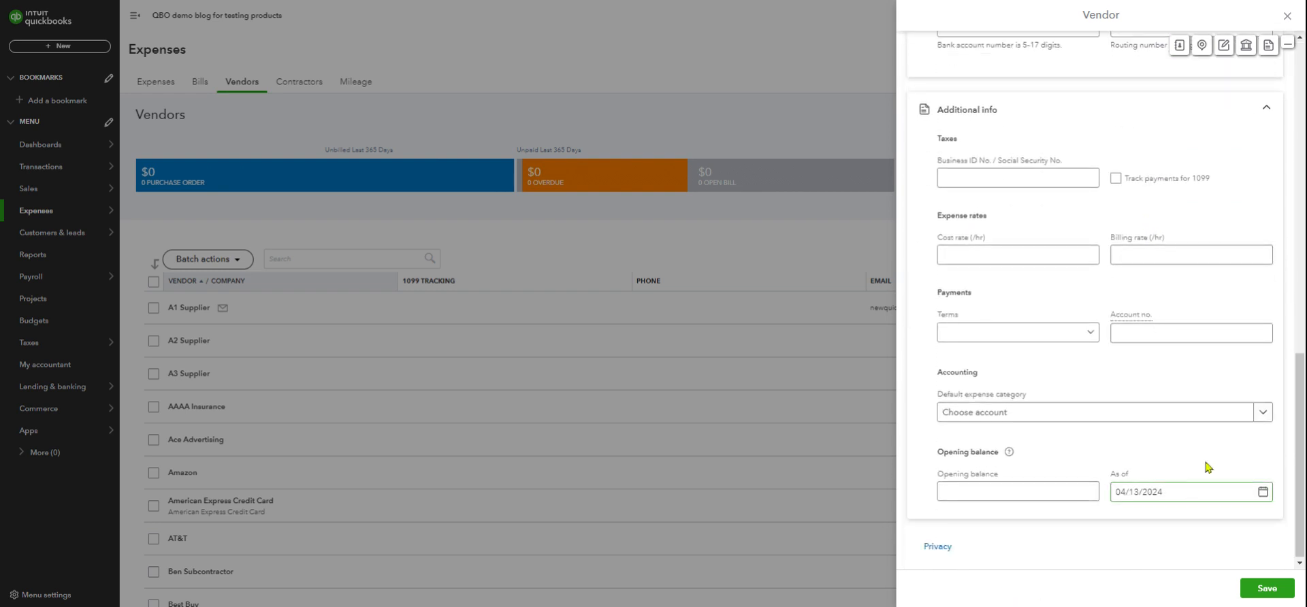
pyautogui.click(1286, 15)
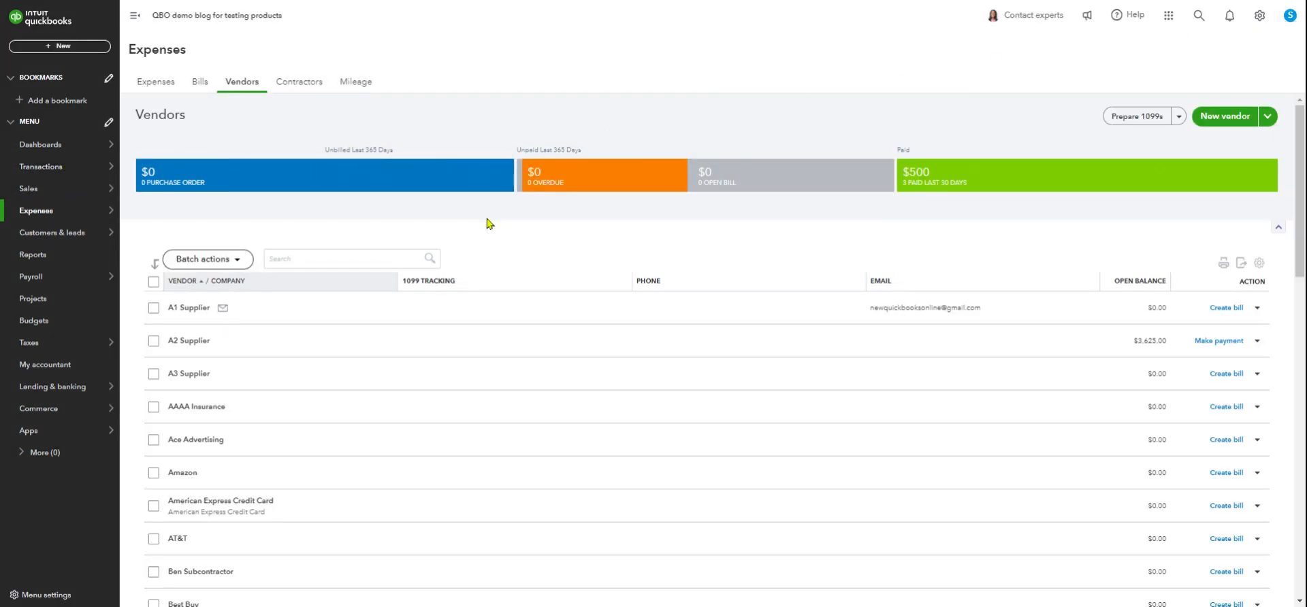
# Start a new Inventory item in Products & services and review its quantity, date, asset account and purchasing fields.
pyautogui.moveTo(50, 178)
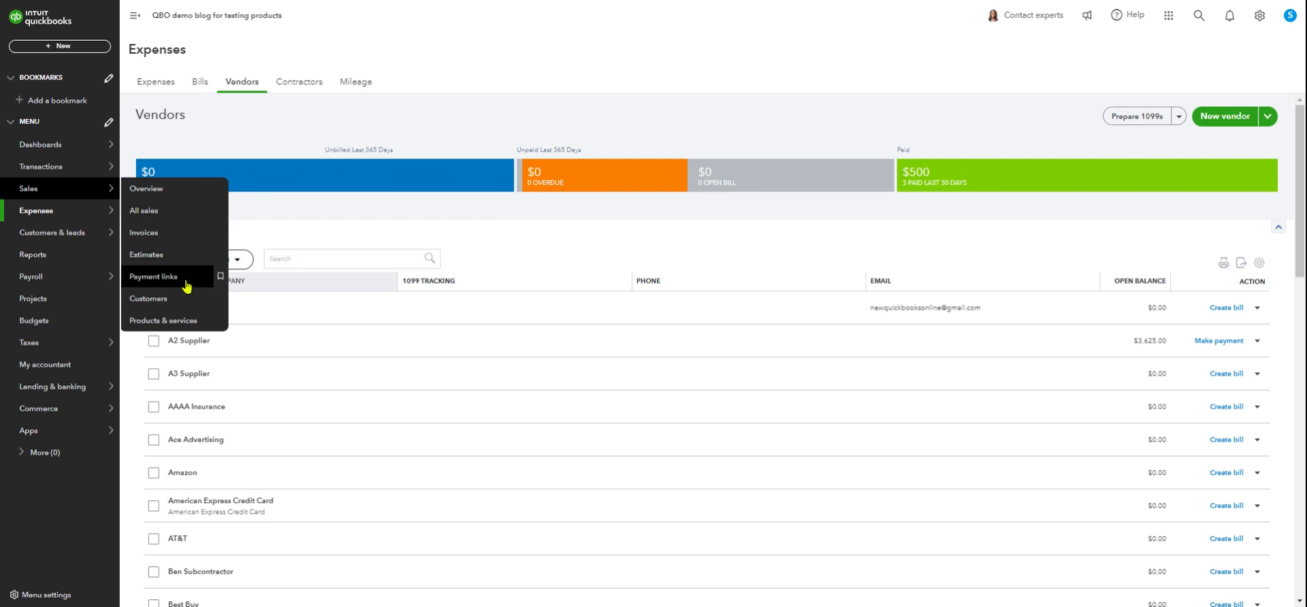
pyautogui.click(166, 321)
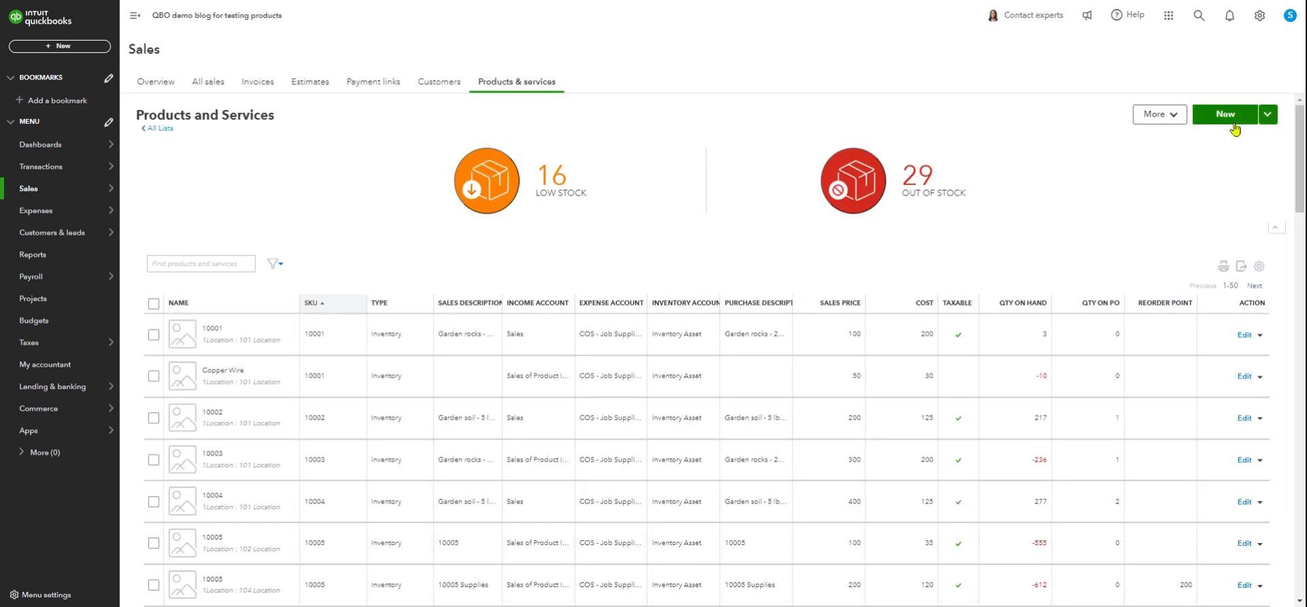
pyautogui.click(1229, 114)
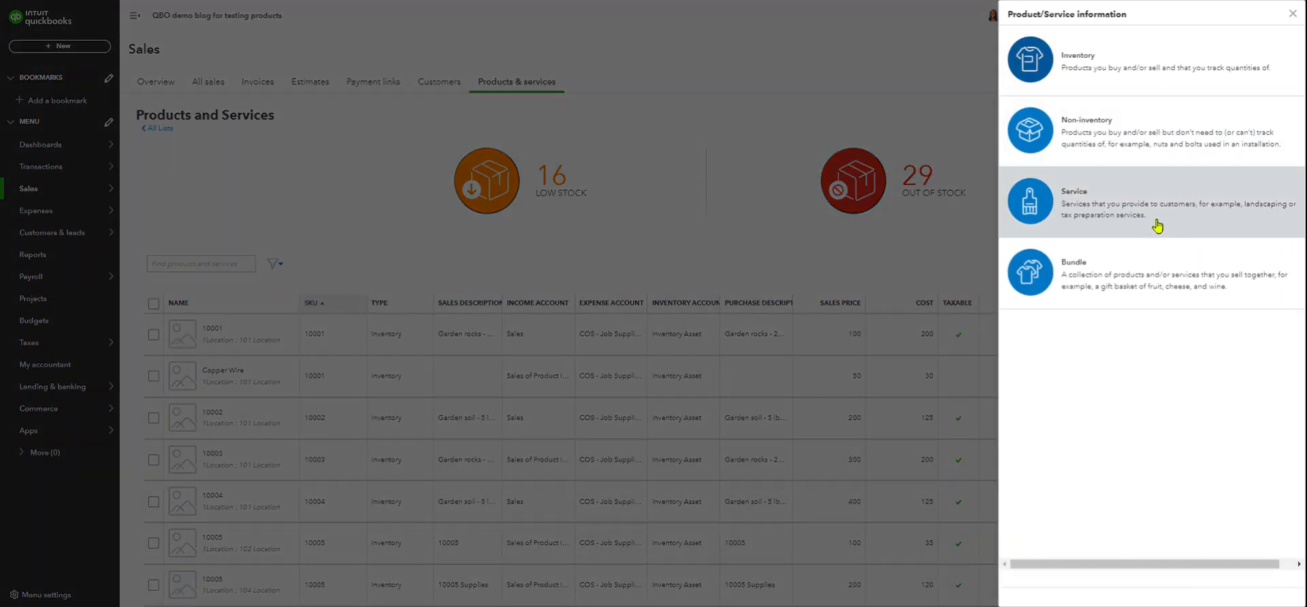
pyautogui.click(1117, 89)
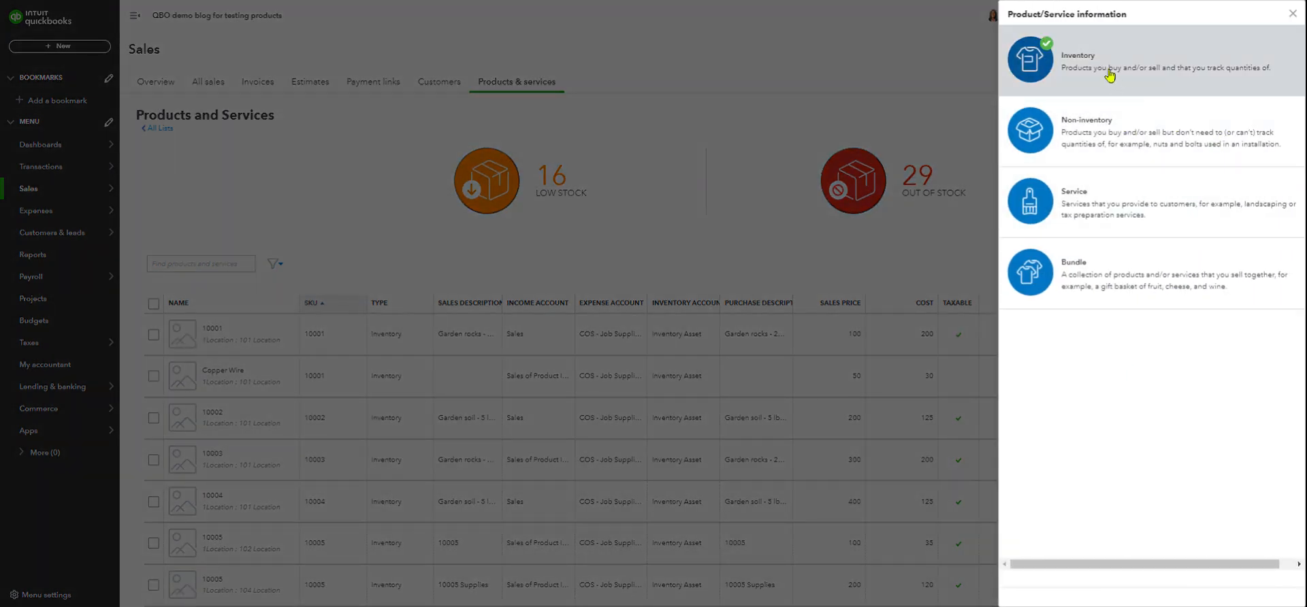
pyautogui.scroll(-2, 1180, 391)
pyautogui.scroll(-1, 1181, 392)
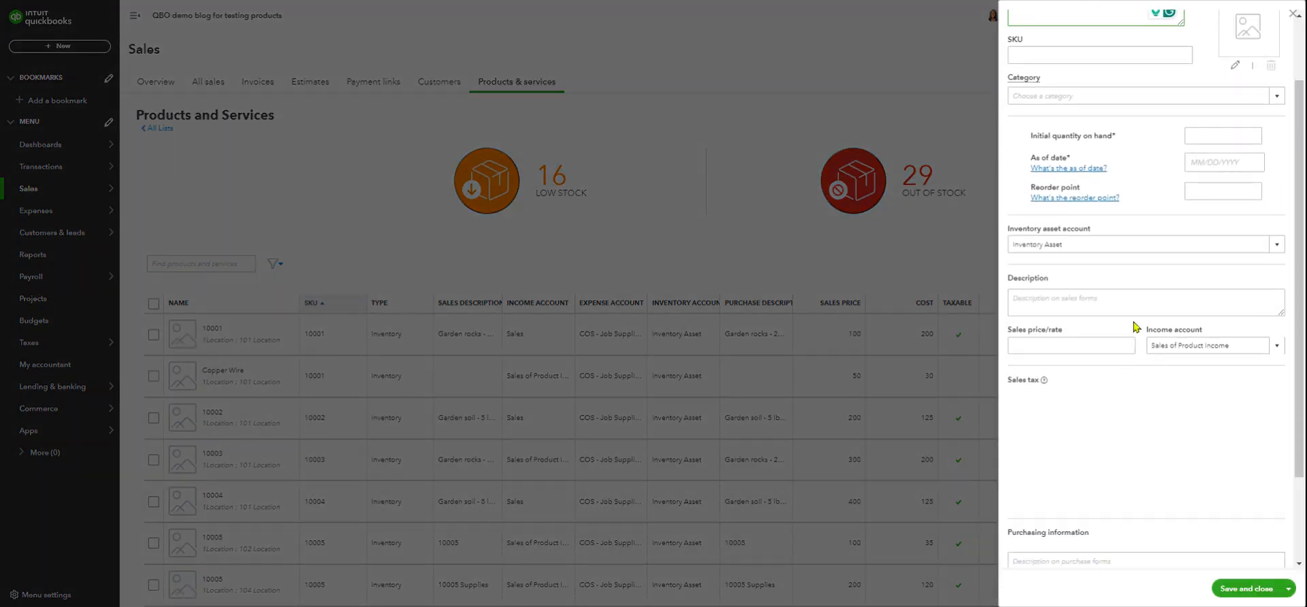
pyautogui.click(1128, 350)
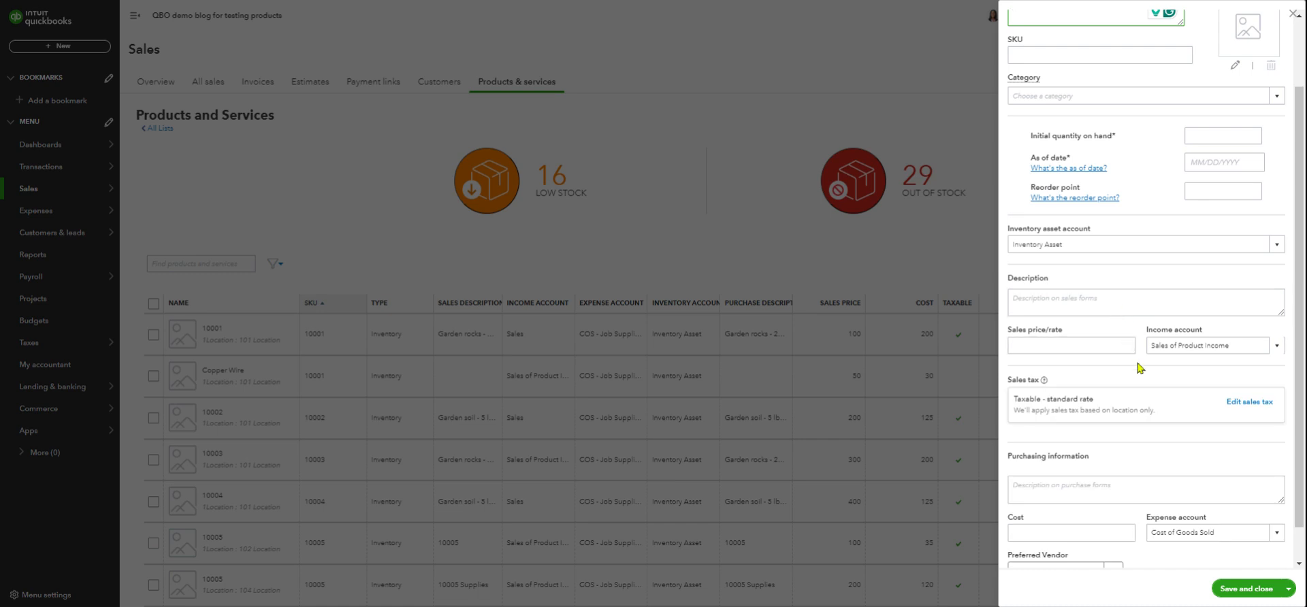
pyautogui.scroll(2, 1089, 255)
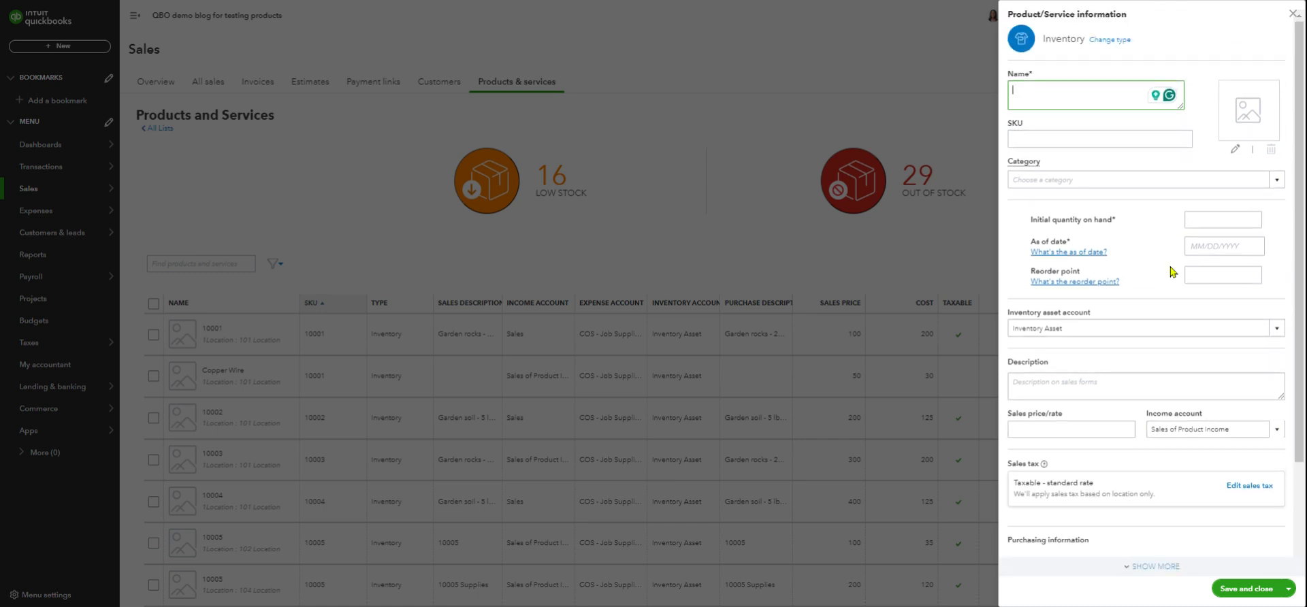
# Enter 1 as the item's initial quantity on hand, point out its cost field, and close the form without saving.
pyautogui.click(1228, 220)
pyautogui.write('1')
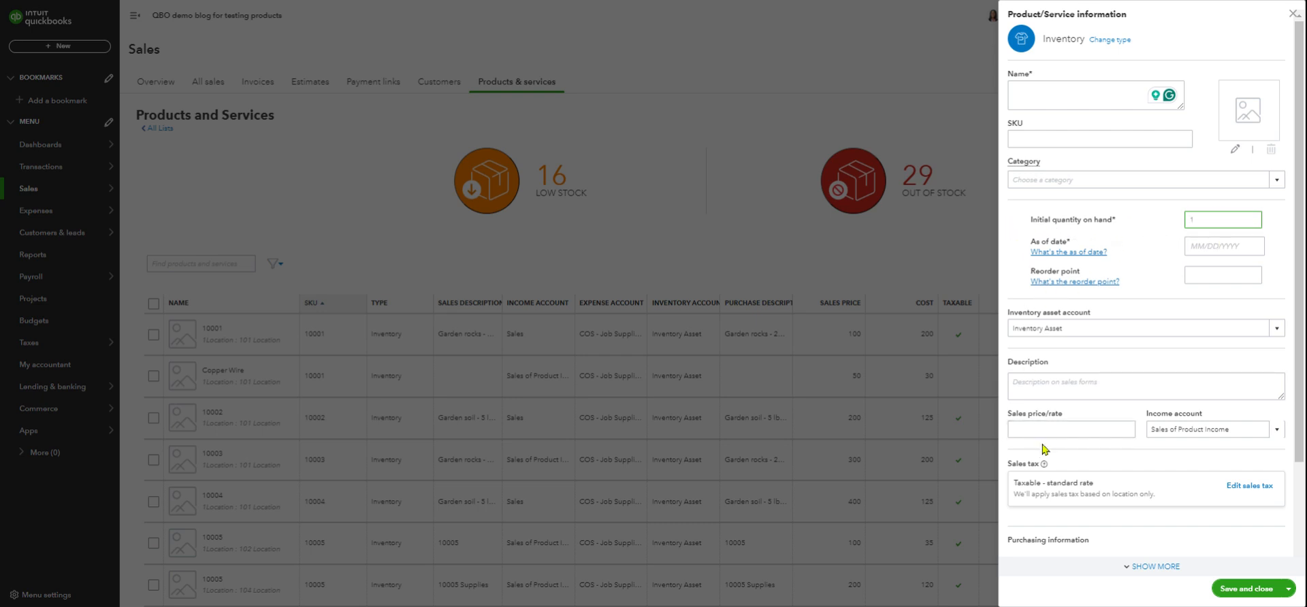
pyautogui.scroll(-3, 1044, 449)
pyautogui.click(1041, 492)
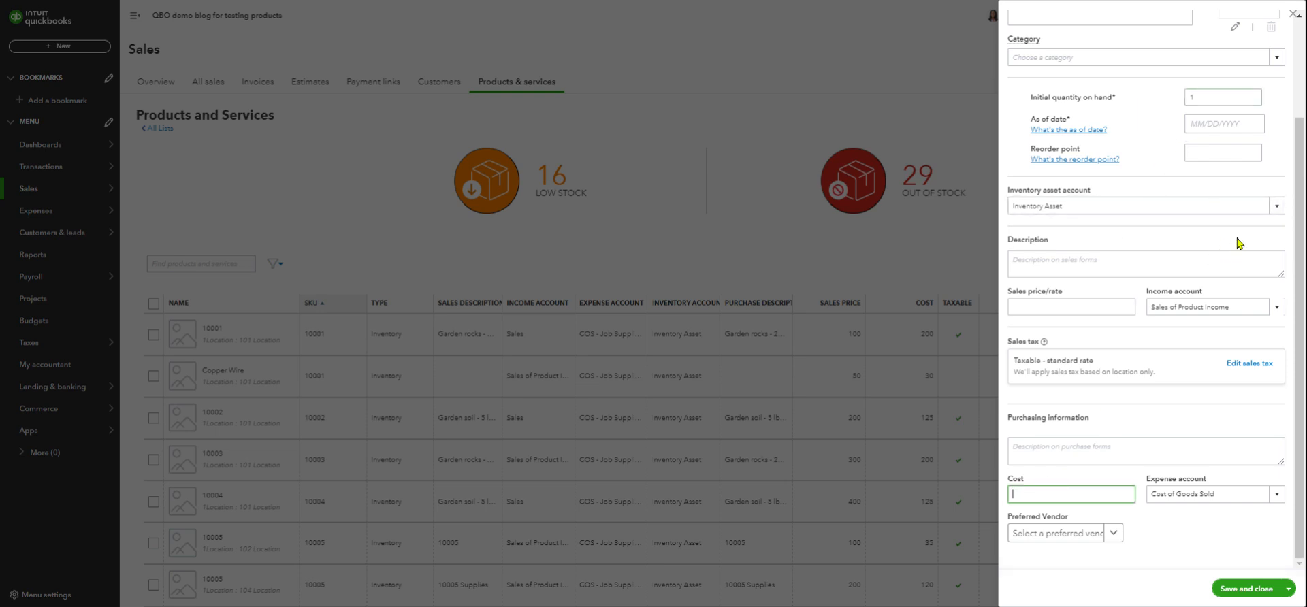
pyautogui.click(1292, 18)
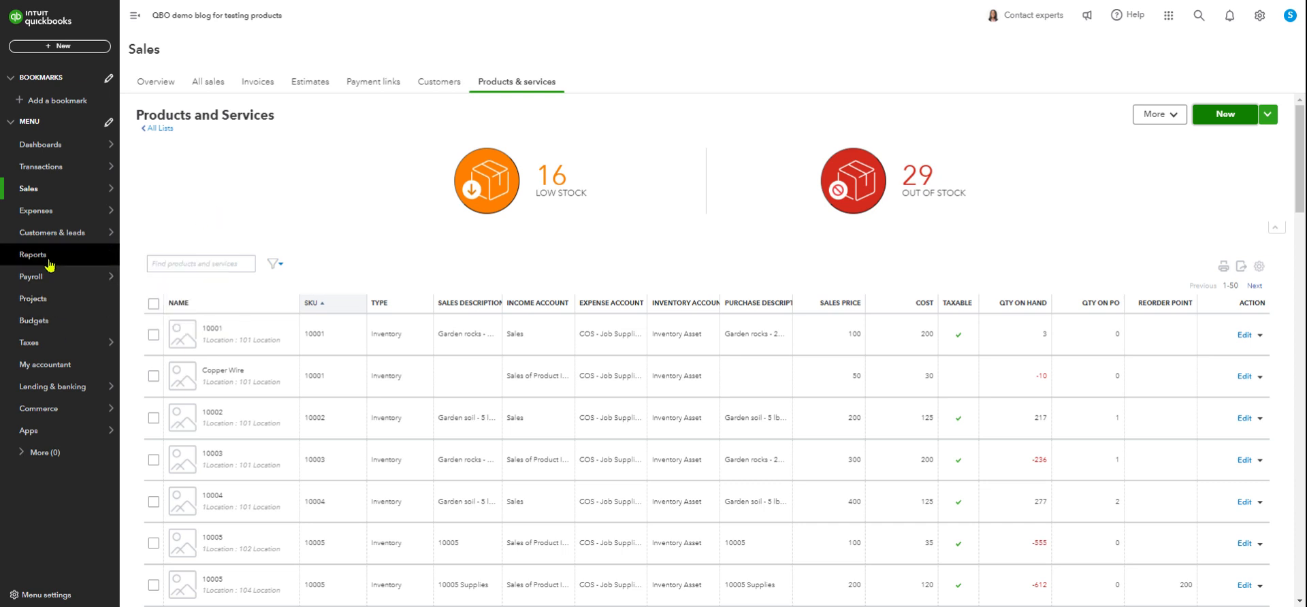
# Filter the chart of accounts by "open" and view the register of the Opening Balance Equity account.
pyautogui.moveTo(46, 238)
pyautogui.moveTo(37, 276)
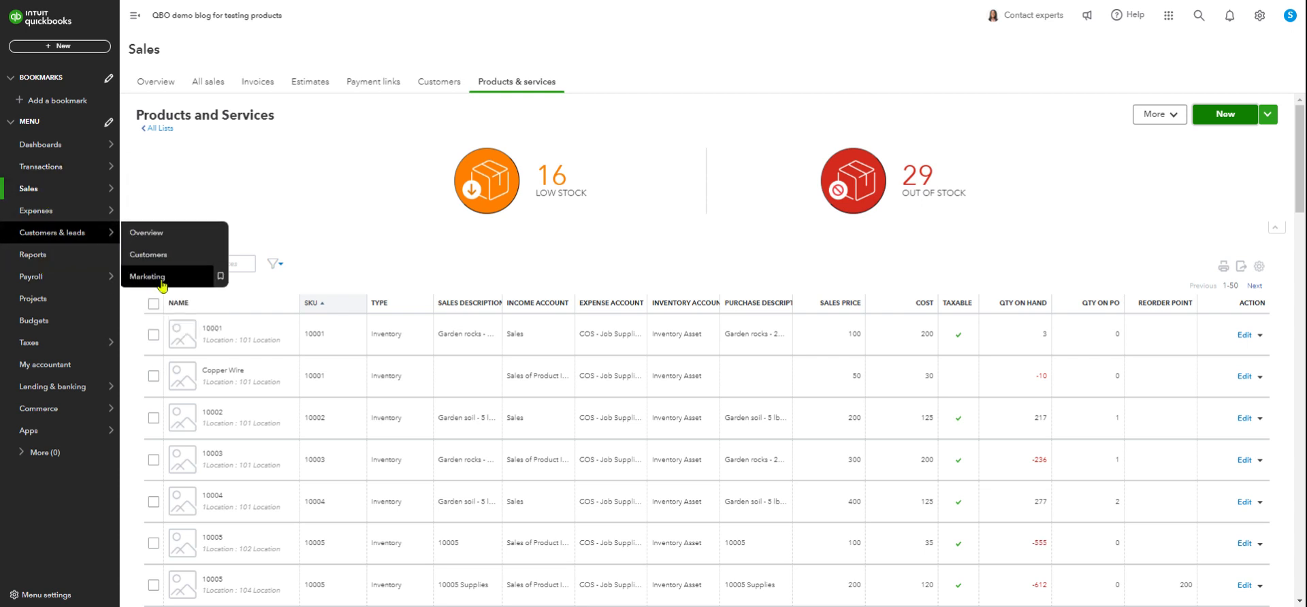
pyautogui.moveTo(34, 182)
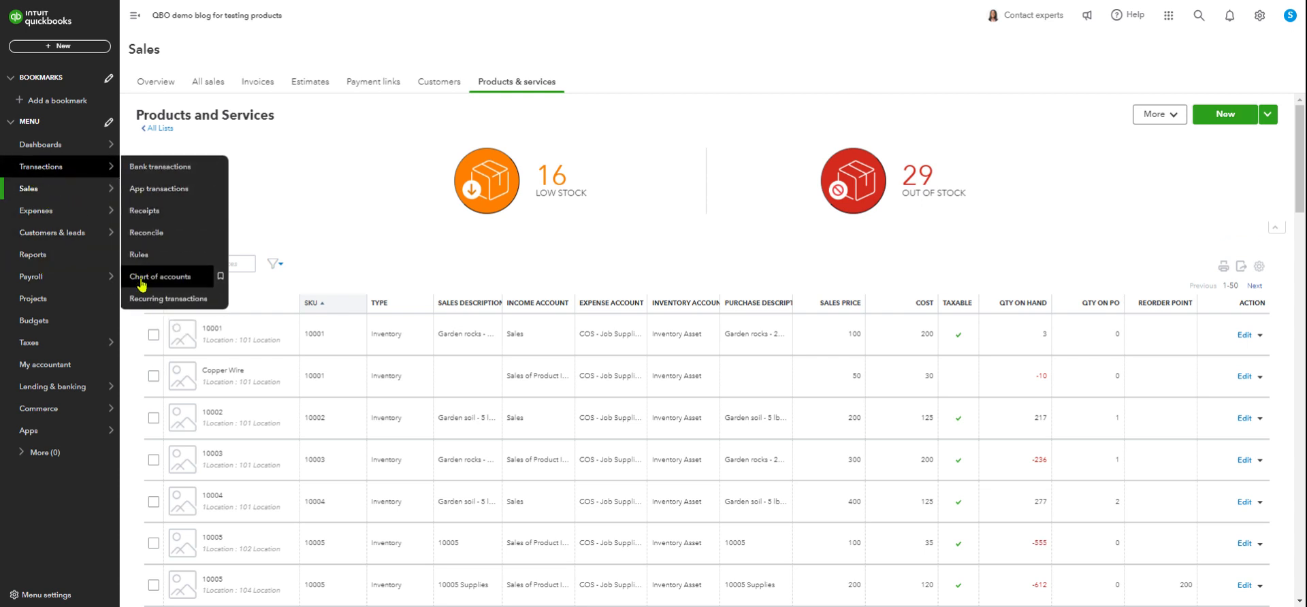
pyautogui.click(142, 278)
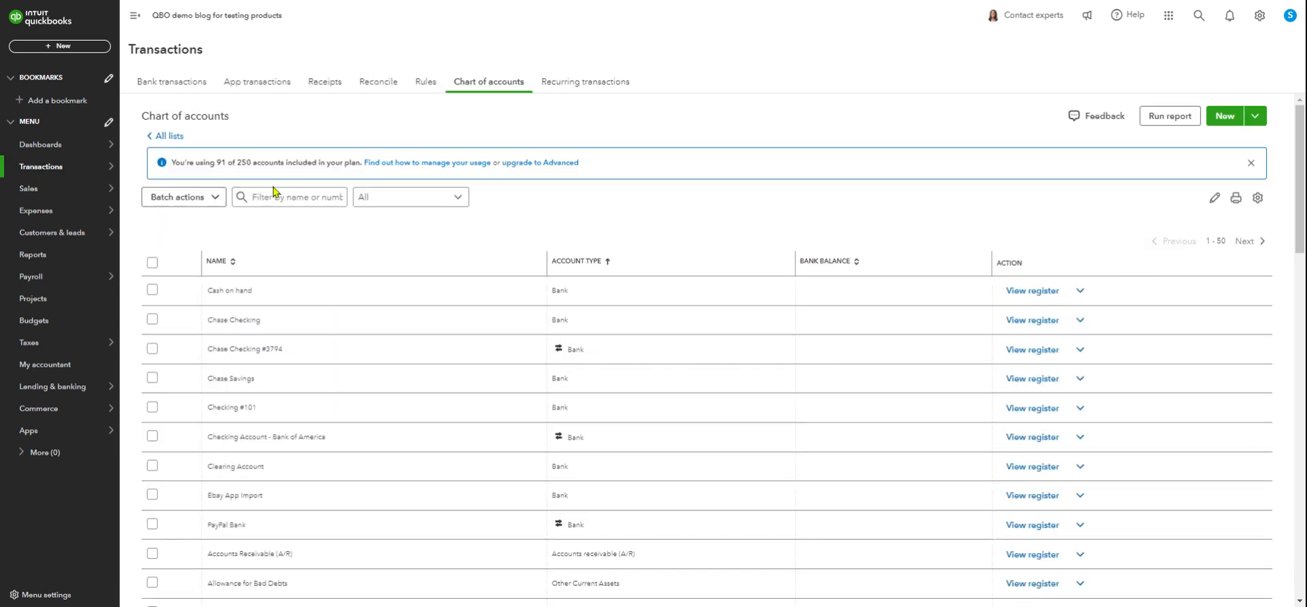
pyautogui.click(267, 196)
pyautogui.write('open')
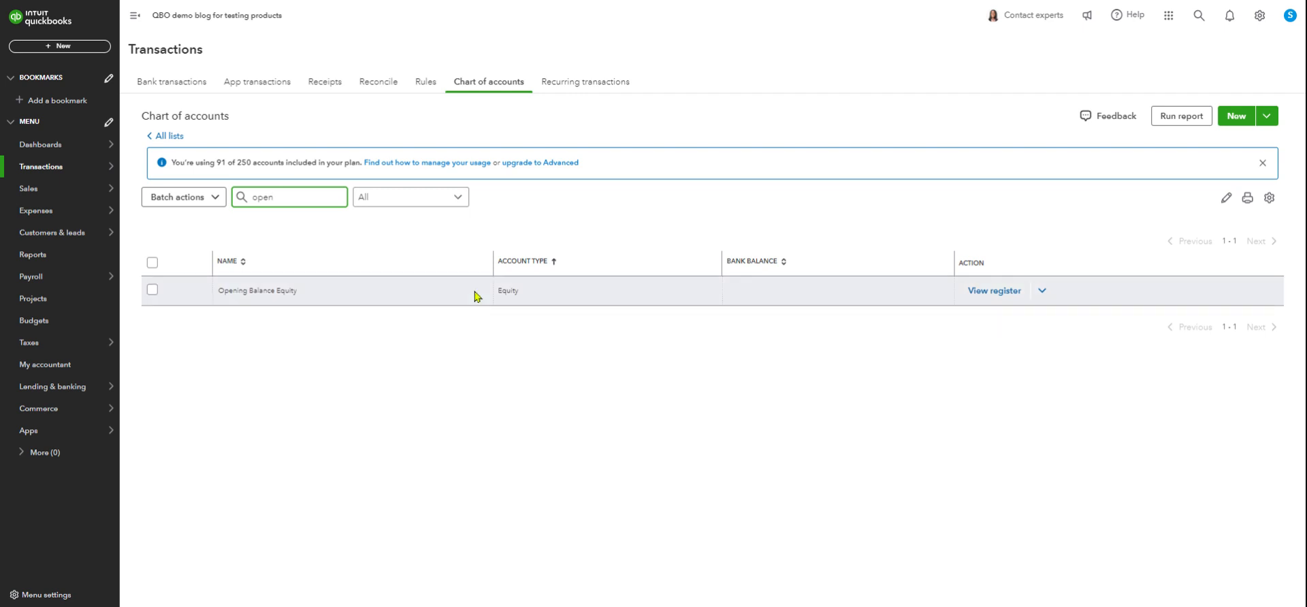
pyautogui.click(990, 296)
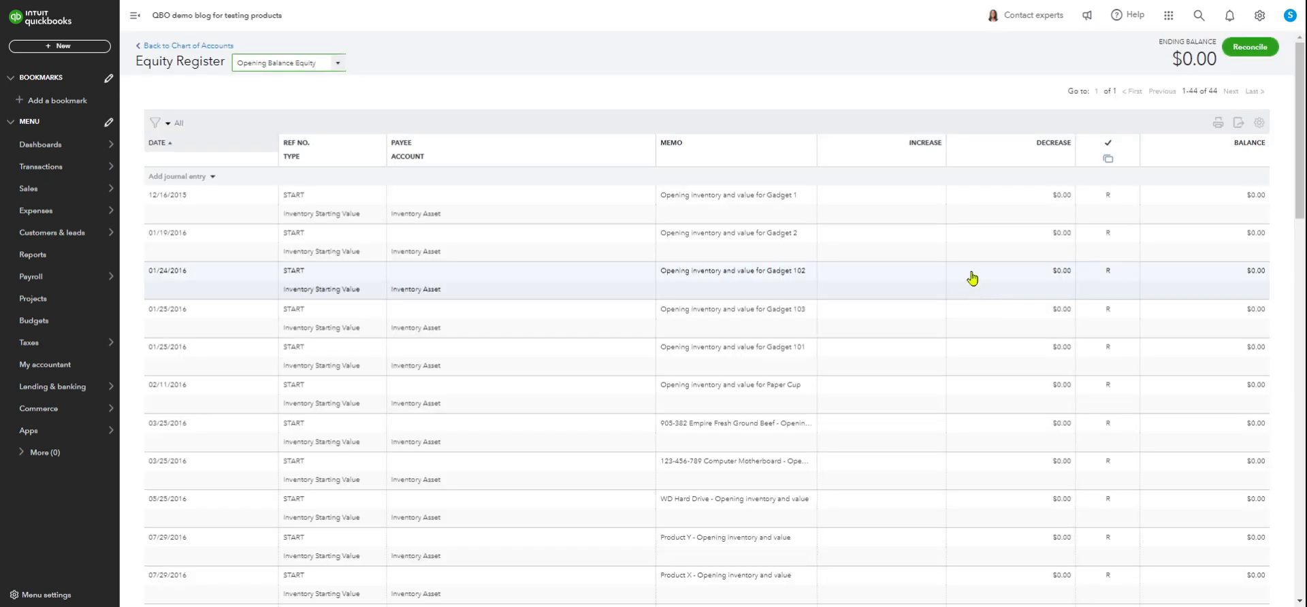
# Change the adjustment date of inventory quantity adjustment 54, found in the register, to 10/19/2017 and save it.
pyautogui.scroll(-10, 980, 292)
pyautogui.scroll(-4, 968, 294)
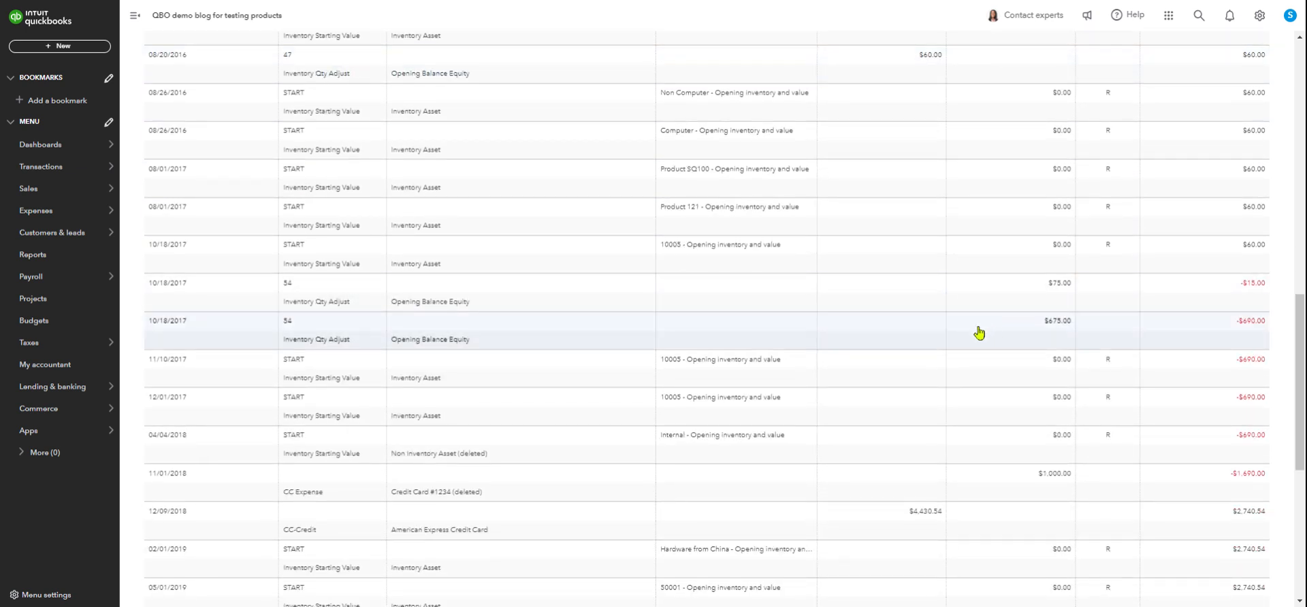
pyautogui.click(979, 333)
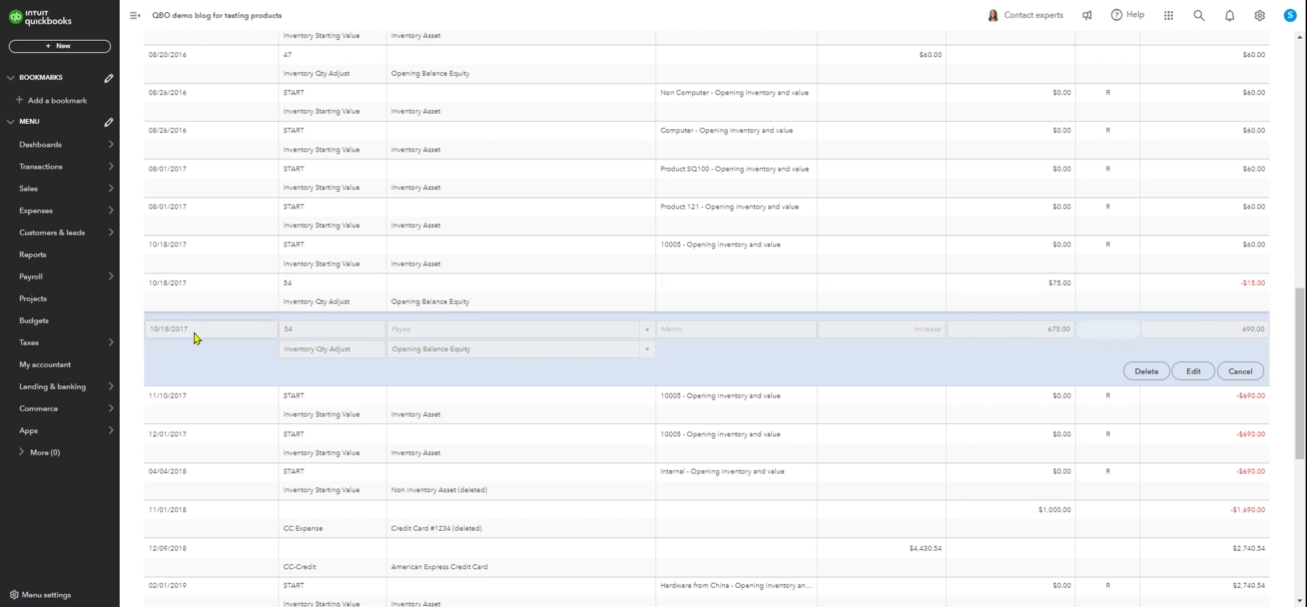
pyautogui.click(1193, 373)
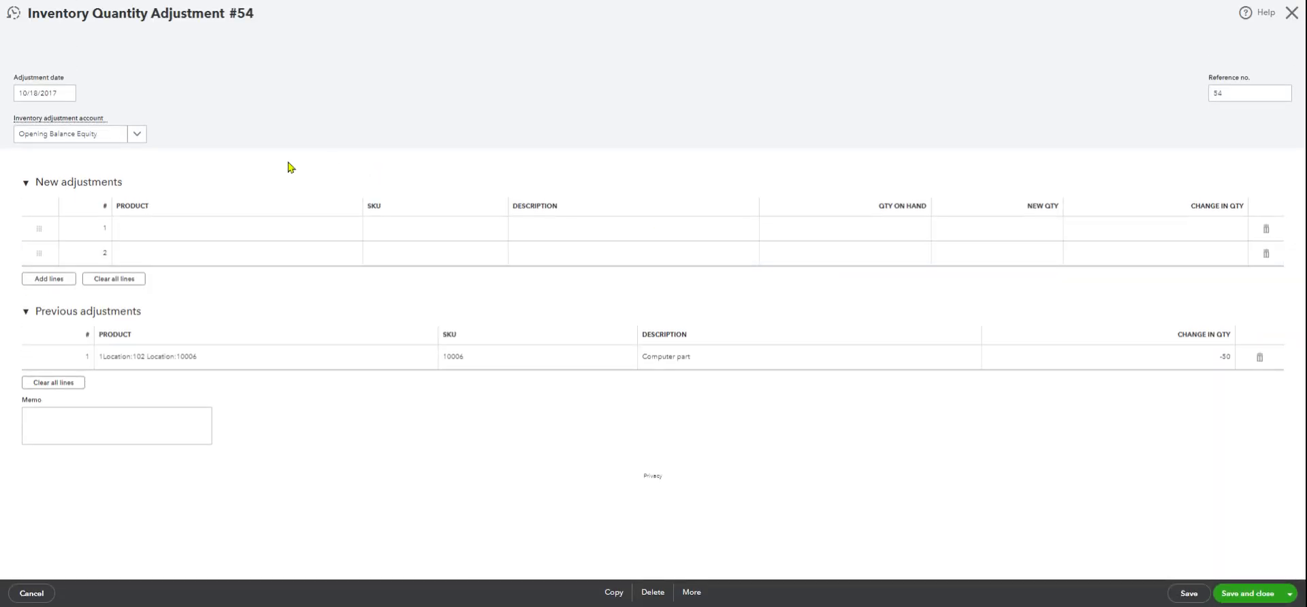
pyautogui.click(55, 87)
pyautogui.click(38, 92)
pyautogui.click(1251, 594)
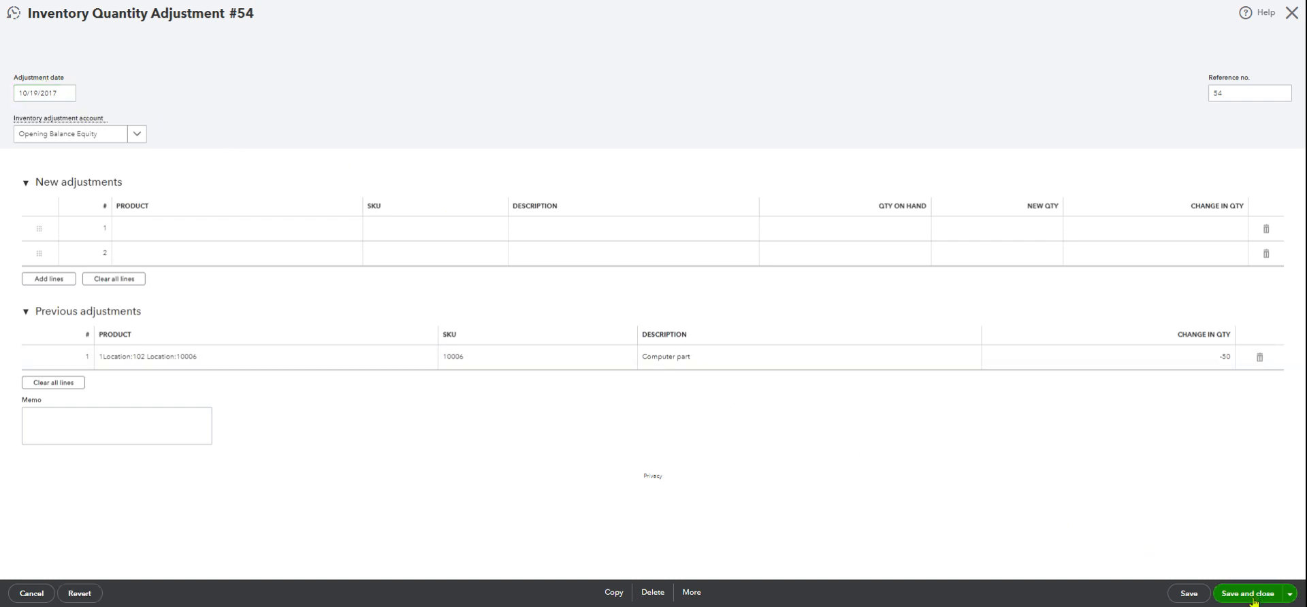
pyautogui.click(1251, 593)
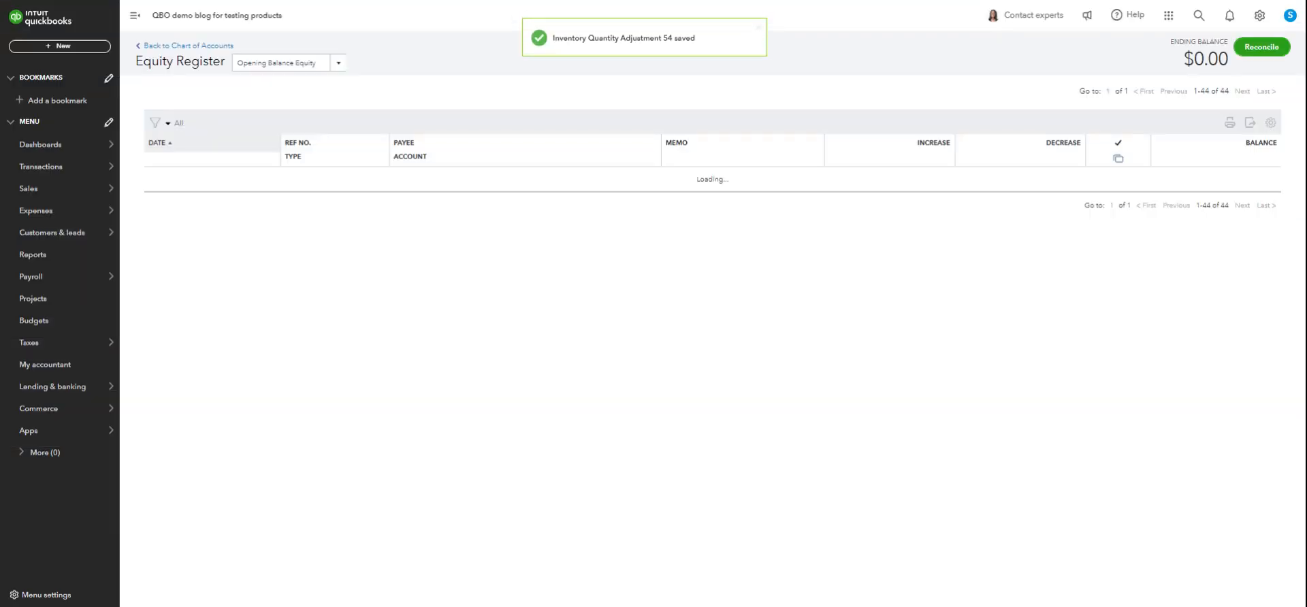
# Find the 12/09/2018 American Express credit card credit of $4,430.54 in the equity register and open its full transaction form.
pyautogui.scroll(-10, 963, 407)
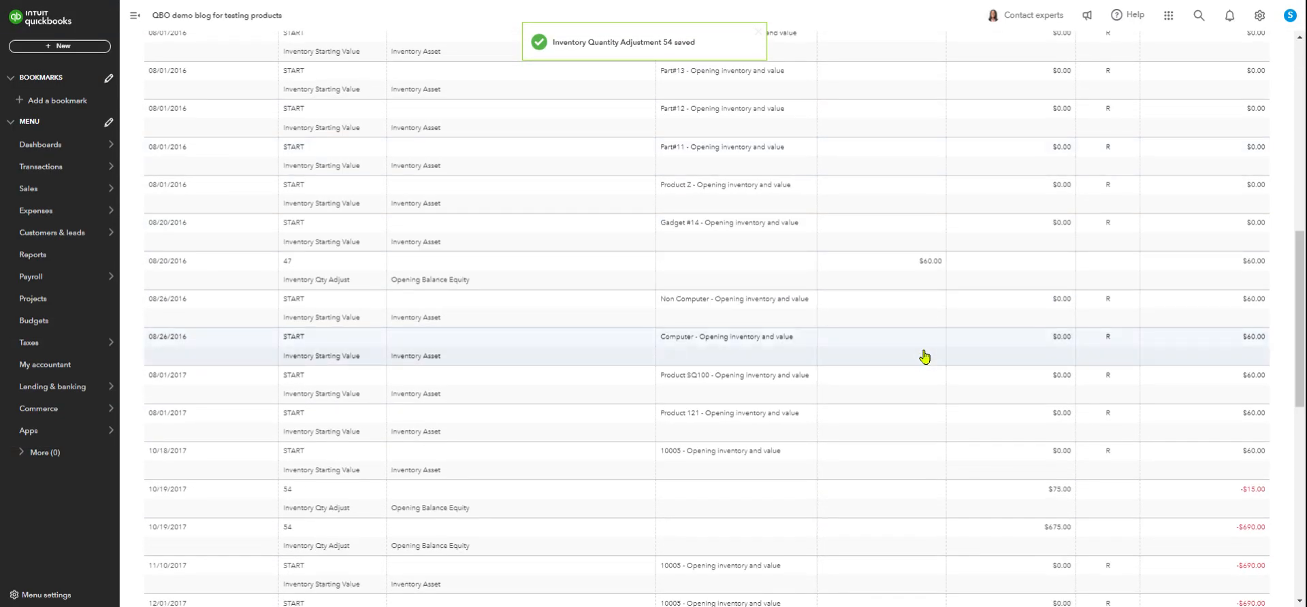
pyautogui.scroll(-2, 956, 348)
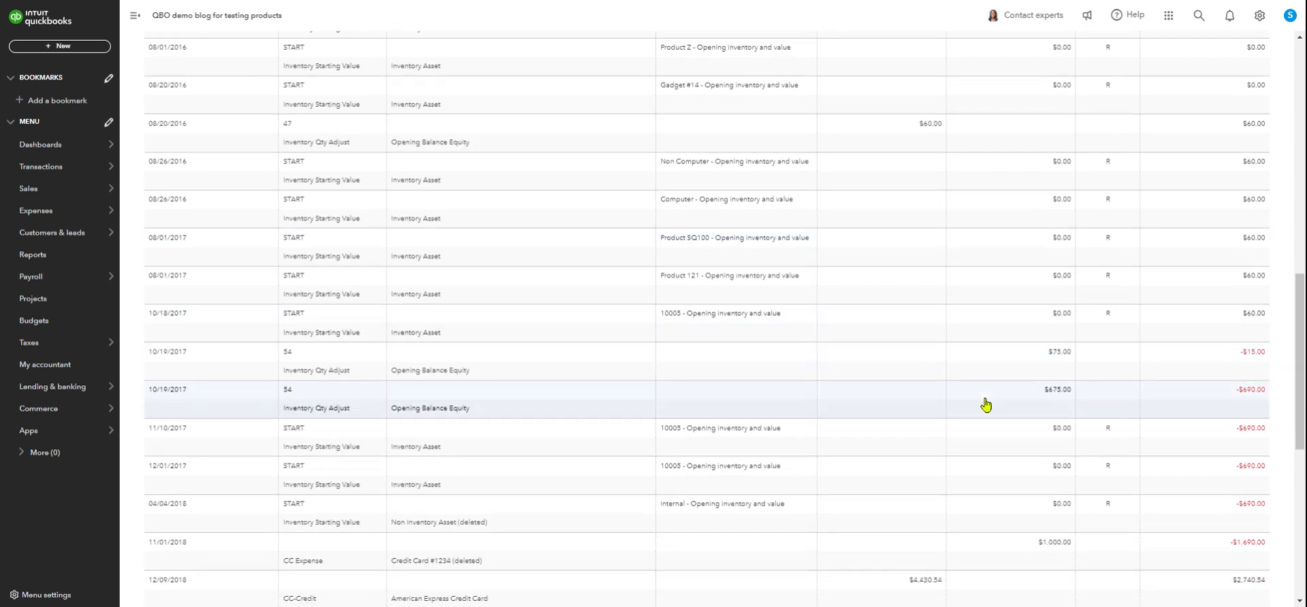
pyautogui.scroll(-2, 998, 426)
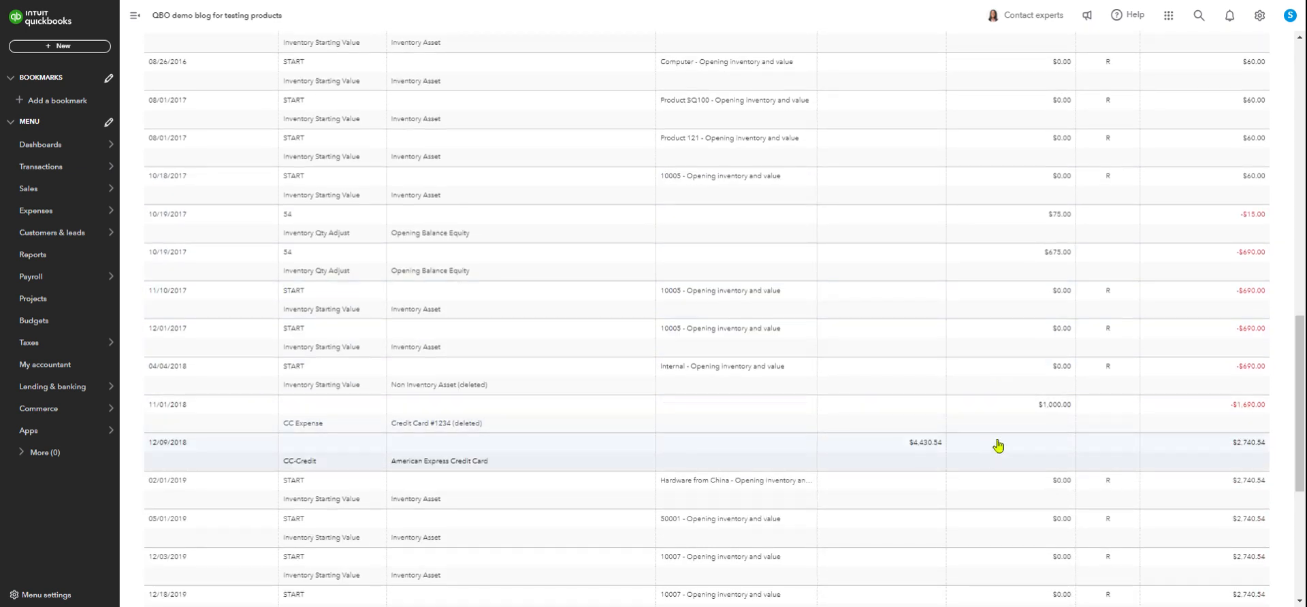
pyautogui.click(994, 445)
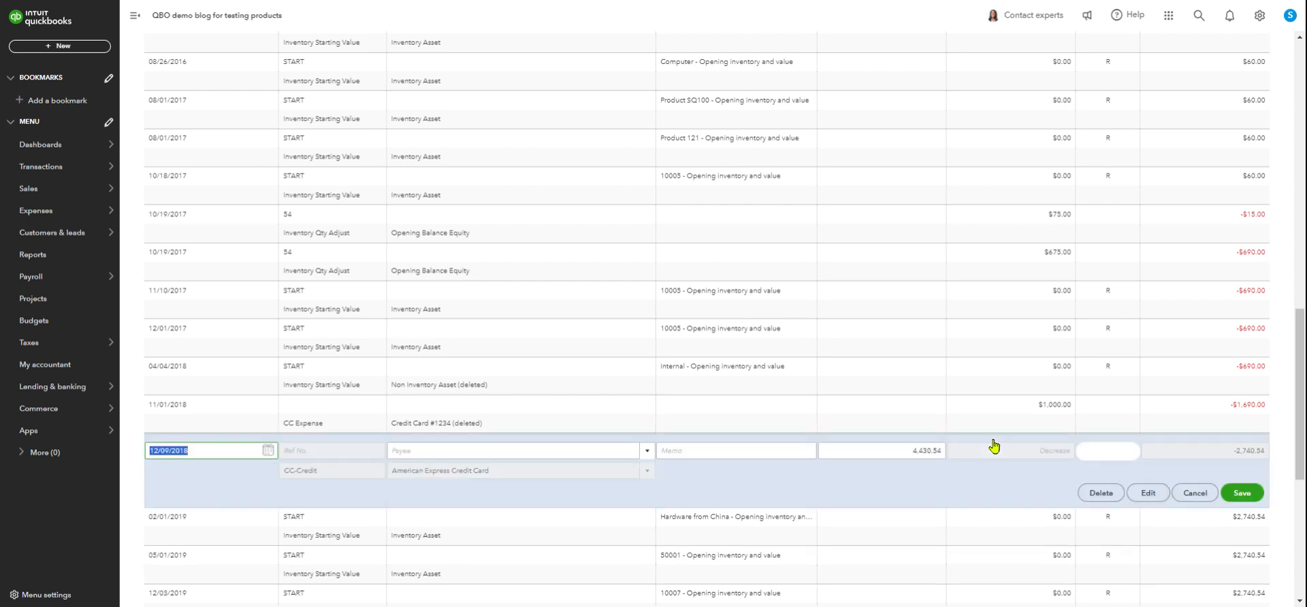
pyautogui.click(1151, 497)
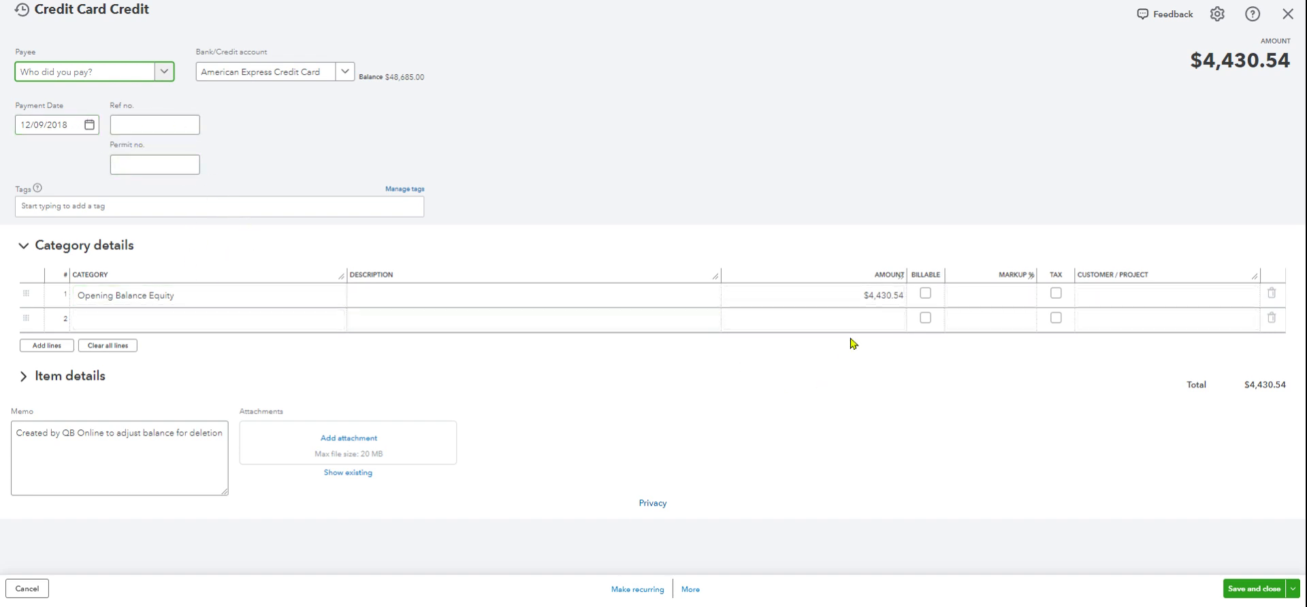
# Set the Opening Balance Equity line amount of the American Express credit card credit to $4,530.54, then save and close it.
pyautogui.click(899, 297)
pyautogui.click(902, 295)
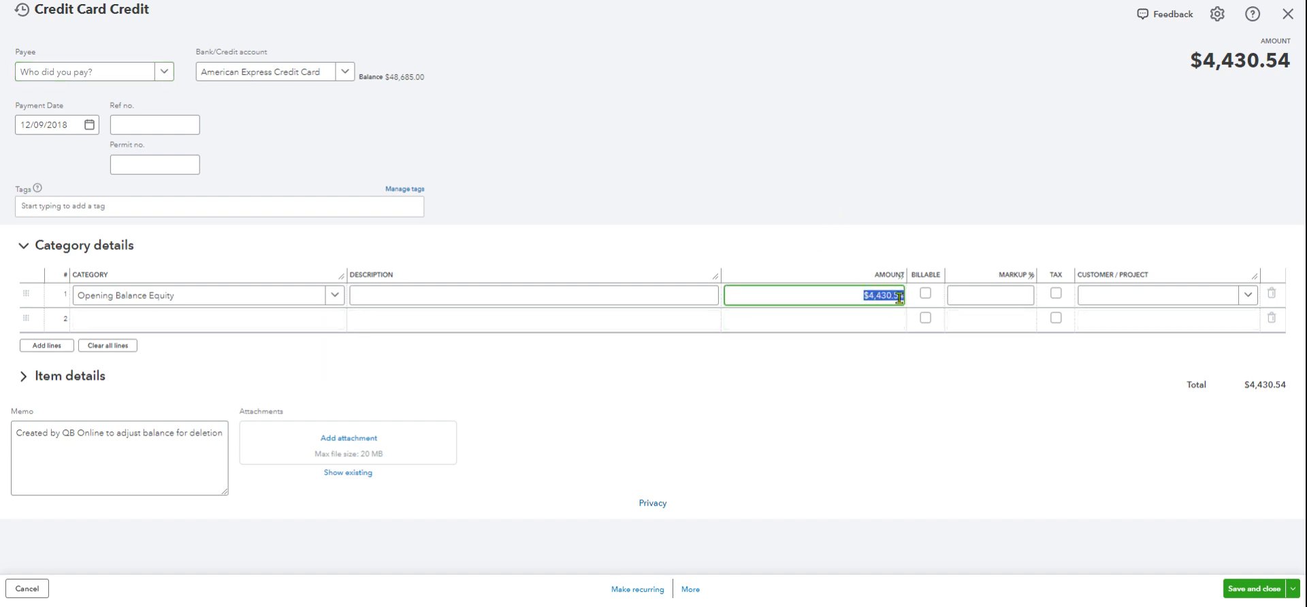
pyautogui.click(899, 297)
pyautogui.click(881, 295)
pyautogui.write('5')
pyautogui.click(878, 144)
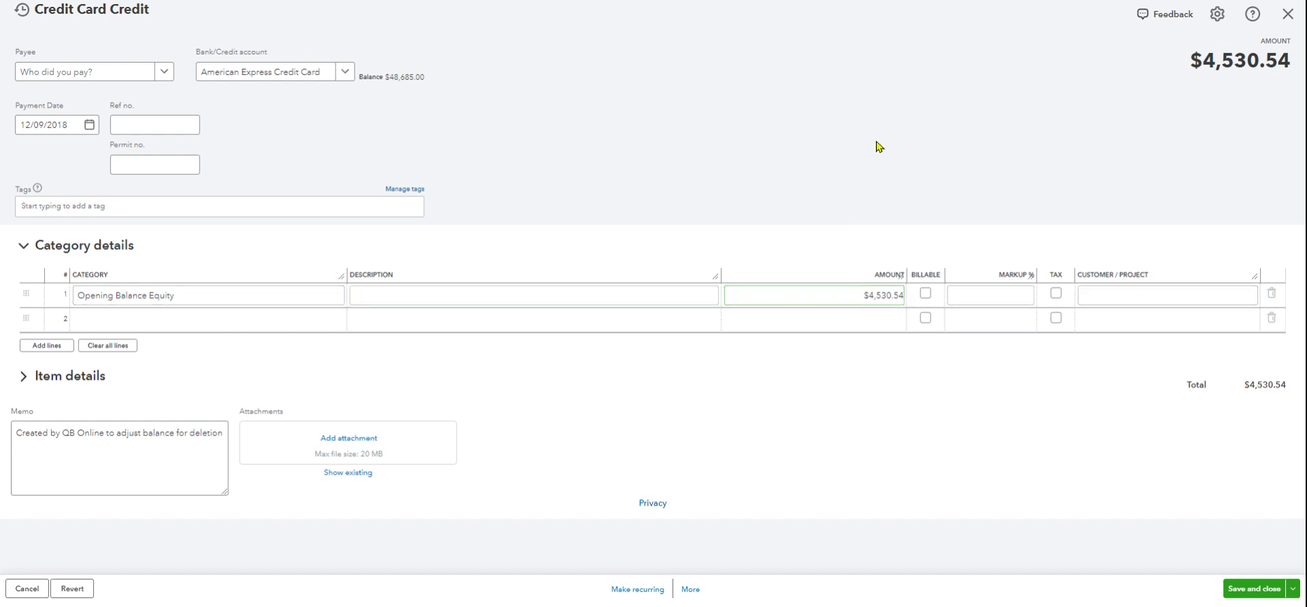
pyautogui.click(1250, 589)
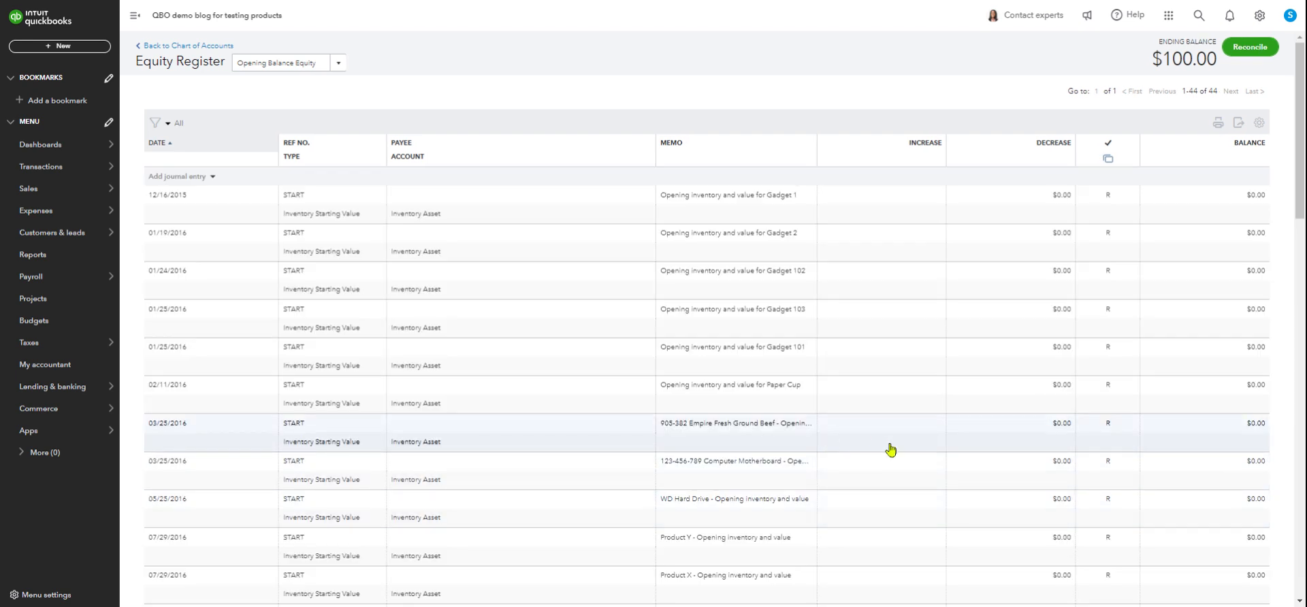
# Find the 12/09/2018 American Express credit in the equity register, open its row for editing, and cancel without changes.
pyautogui.scroll(-4, 891, 449)
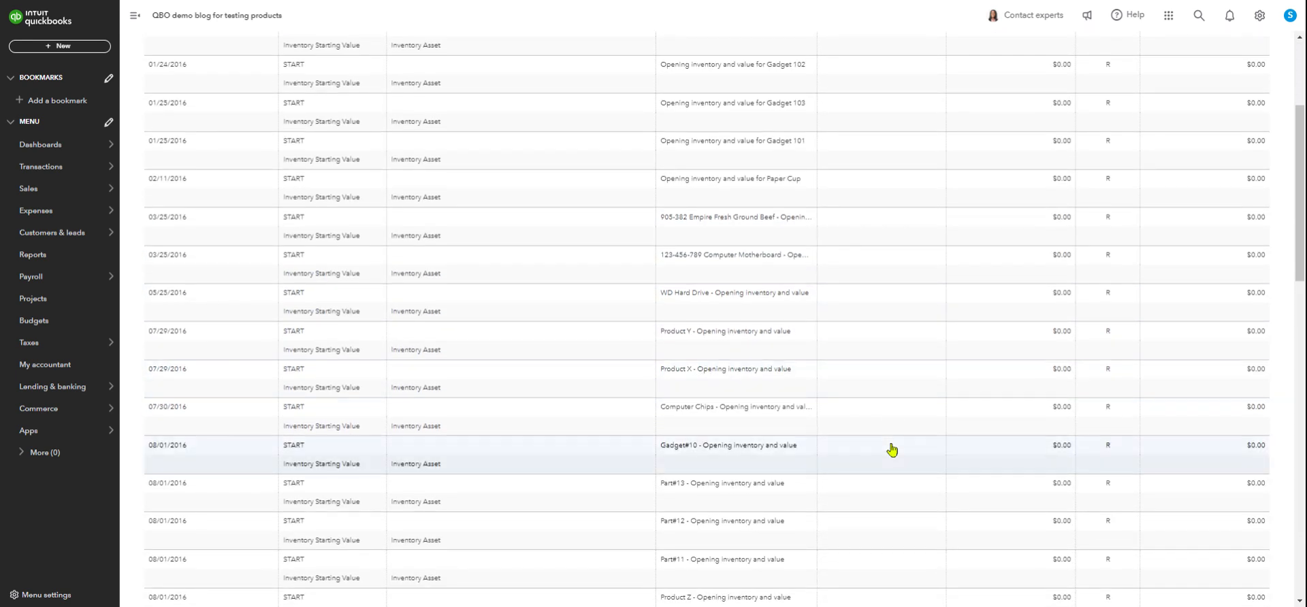
pyautogui.scroll(-6, 891, 449)
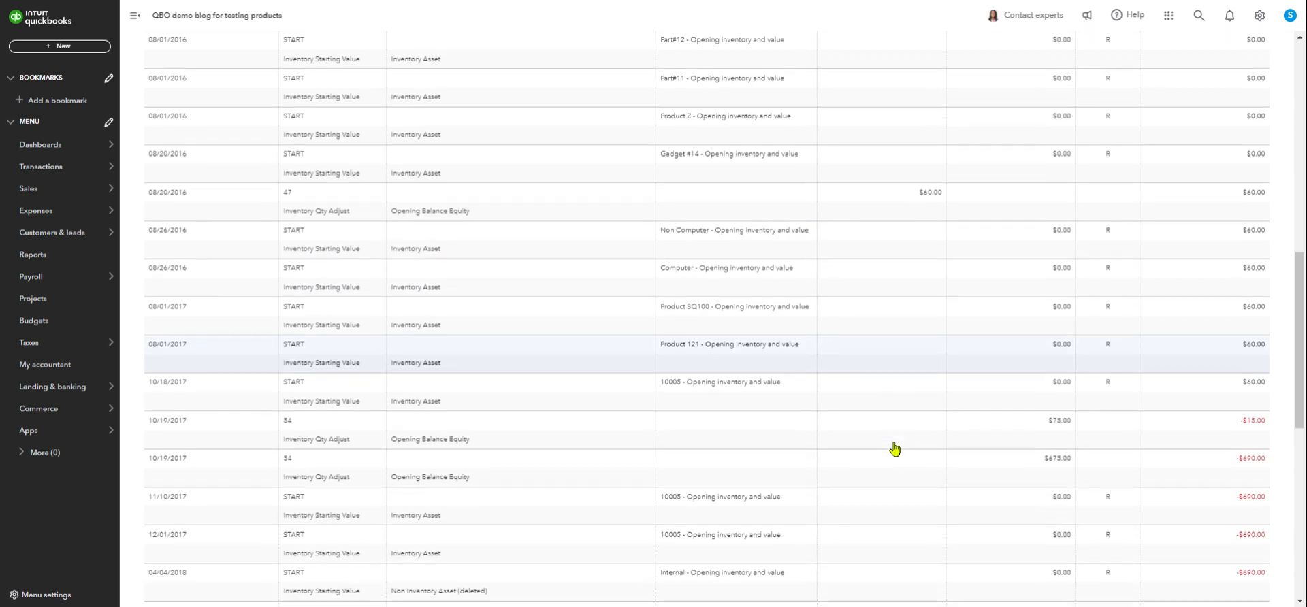
pyautogui.scroll(-3, 893, 448)
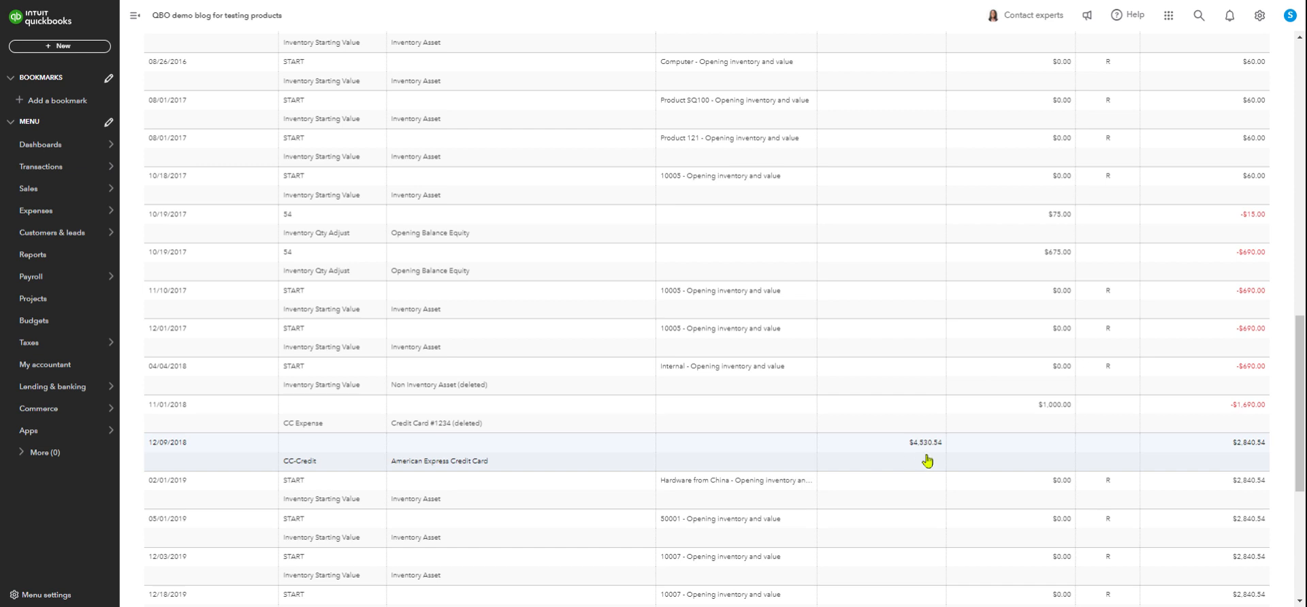
pyautogui.click(899, 448)
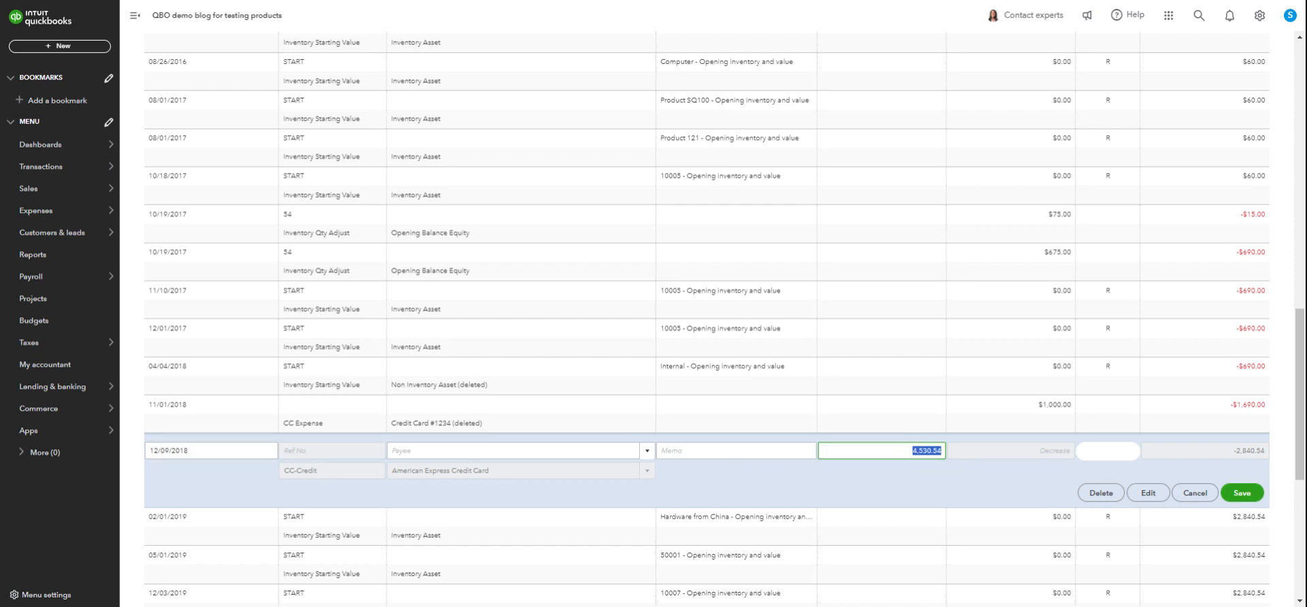
pyautogui.click(1191, 496)
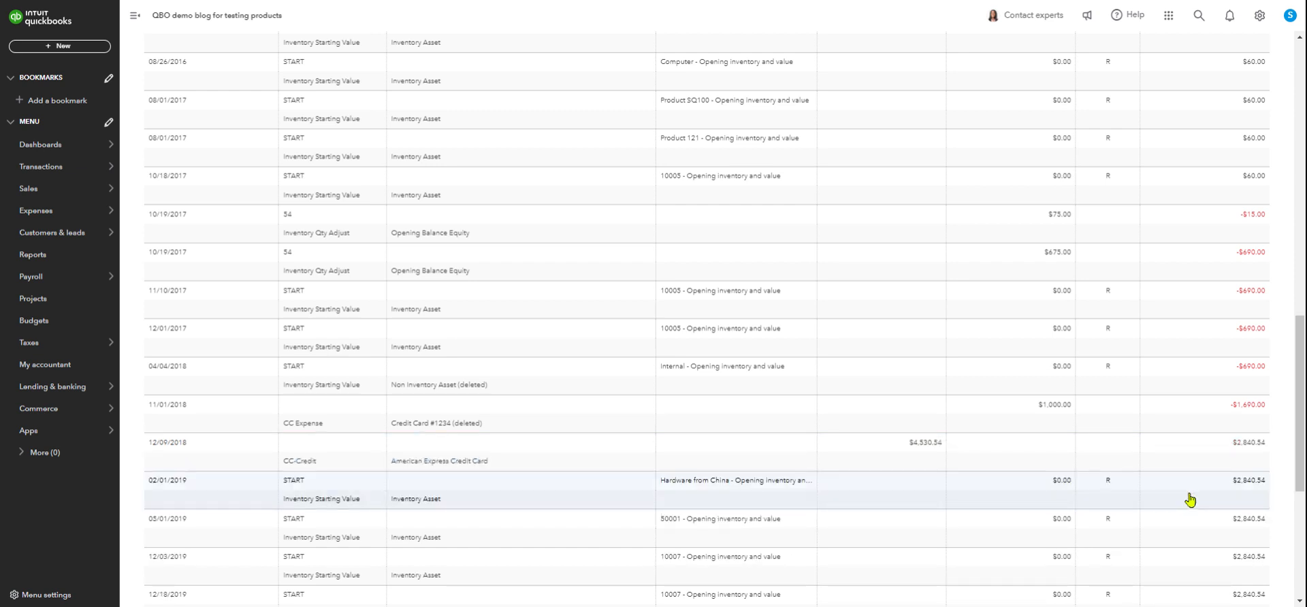